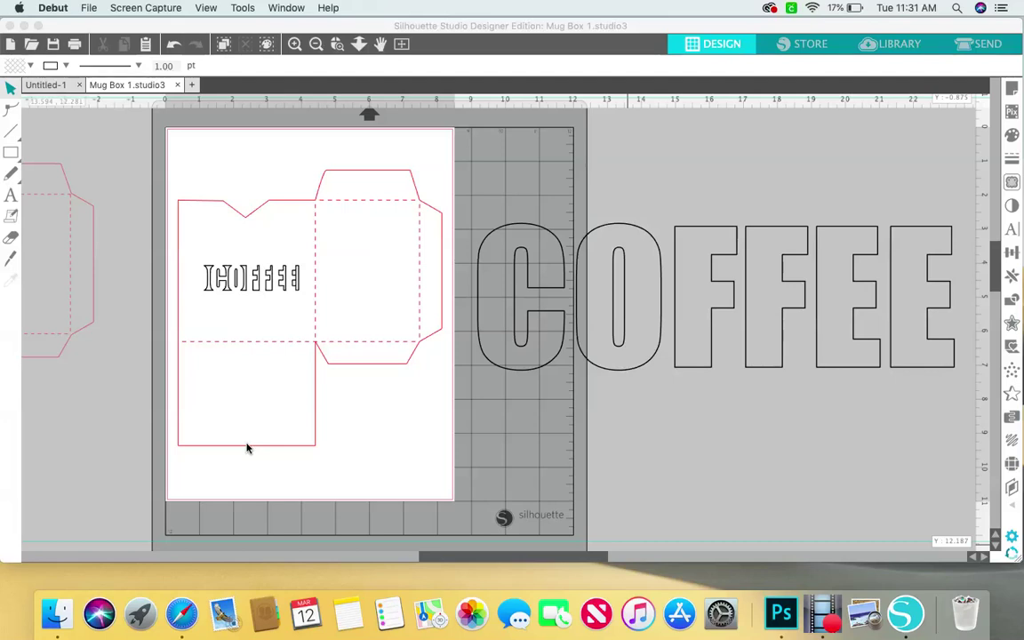
Step: Move the spare box template beside the mat slightly down and to the right, and deselect it
drag(69, 330, 141, 377)
click(266, 400)
click(263, 365)
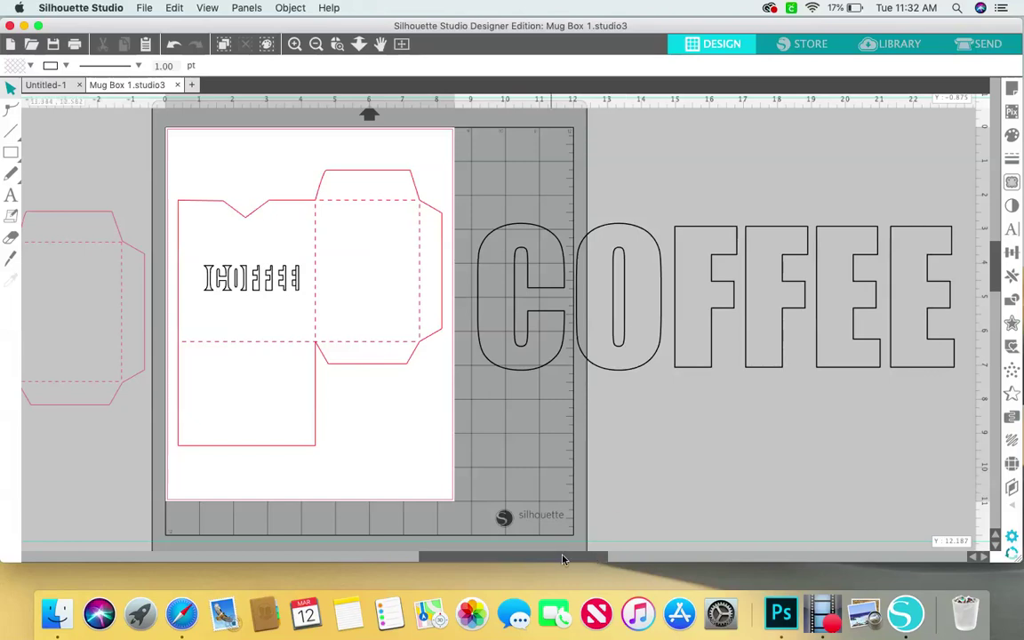
Step: Move the large COFFEE text fully off the cutting mat into the empty area to its right, and deselect it
drag(561, 558, 655, 557)
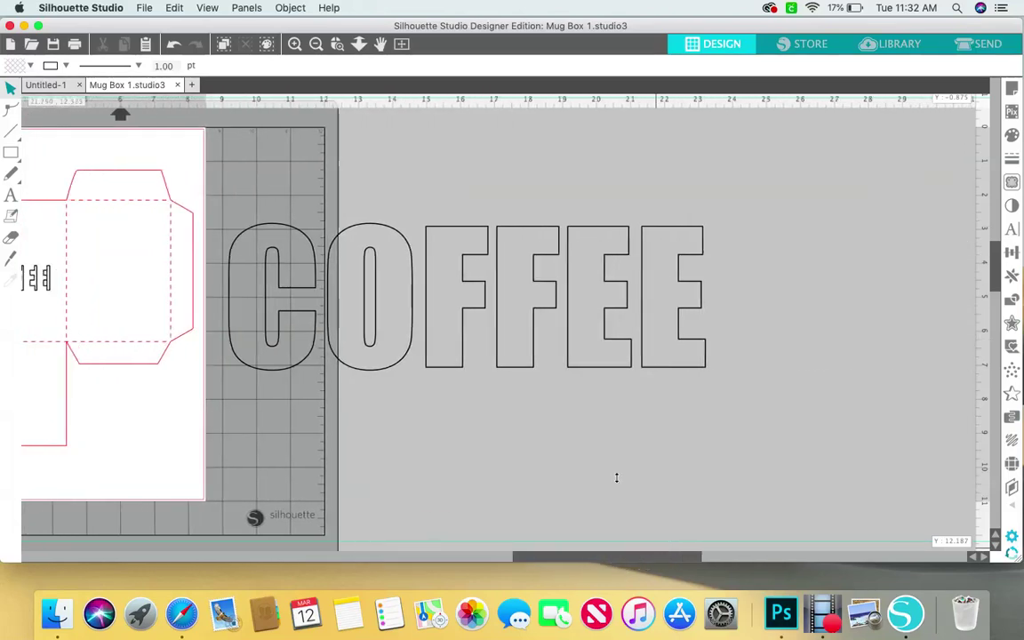
drag(540, 381, 634, 373)
click(631, 410)
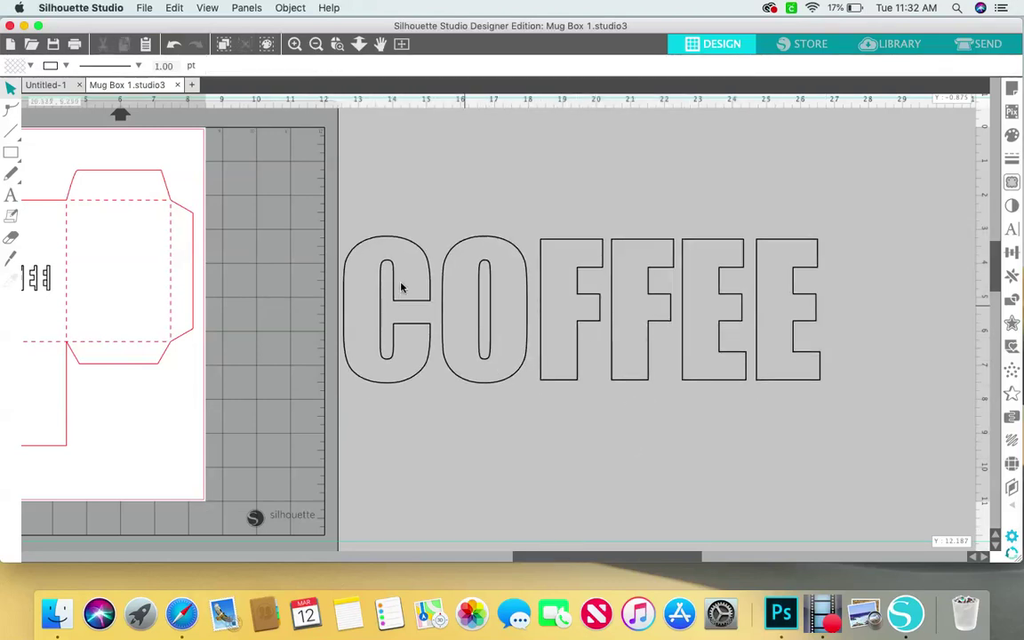
mouse_move(625, 560)
mouse_down()
mouse_move(612, 559)
mouse_move(638, 562)
mouse_up()
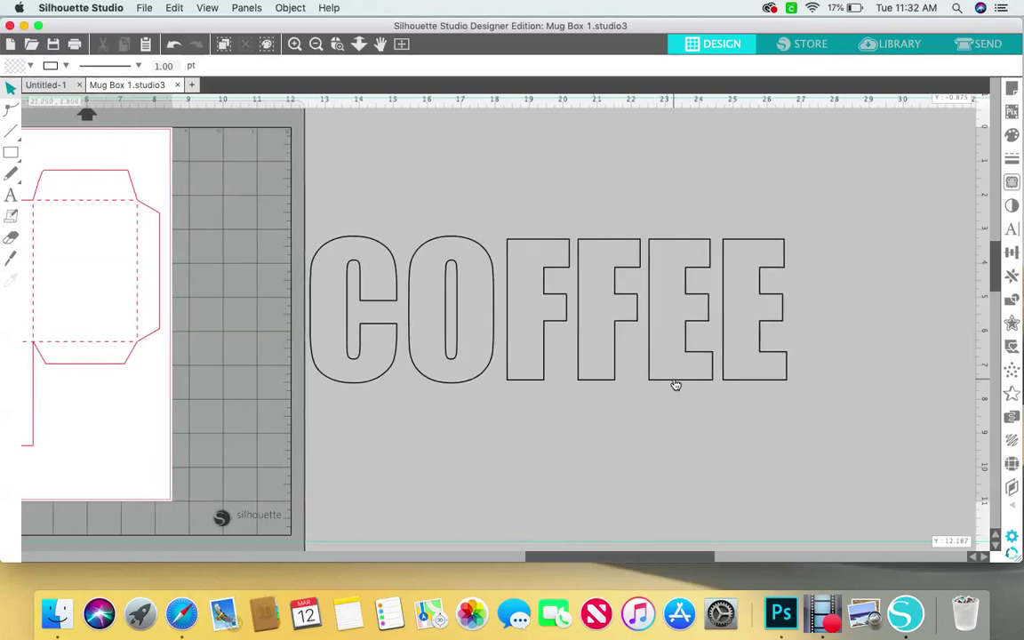
drag(676, 385, 699, 392)
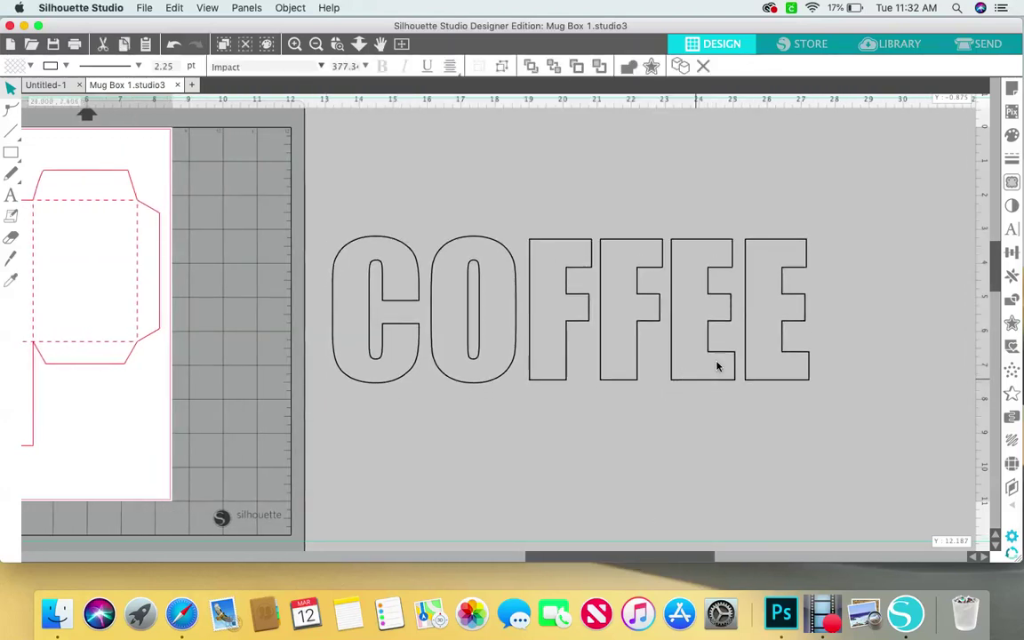
click(716, 362)
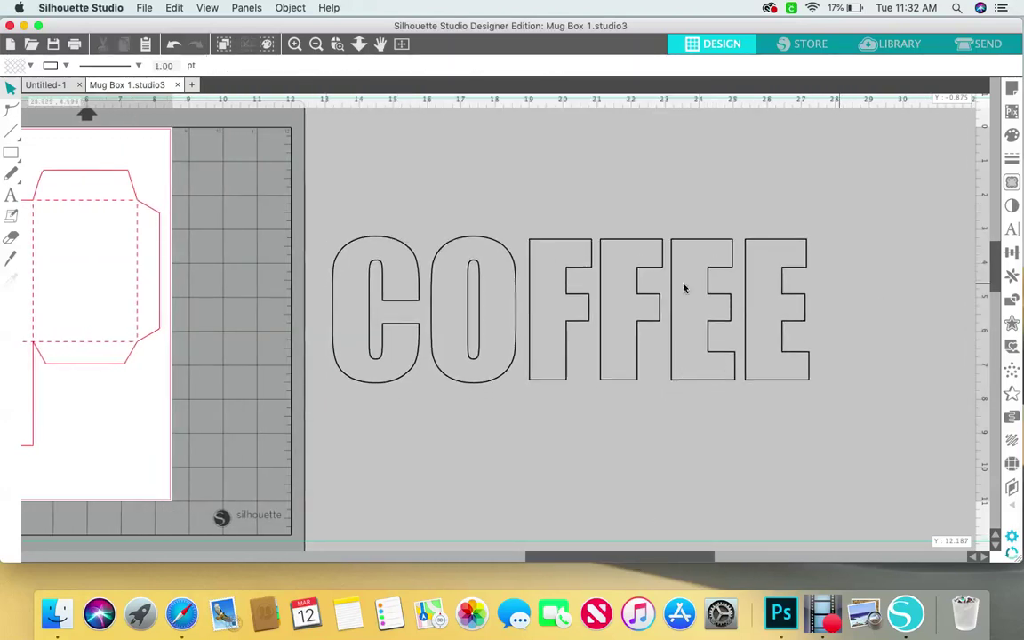
Step: Look up the Impact font in the Text Style font list and close the settings
click(1013, 230)
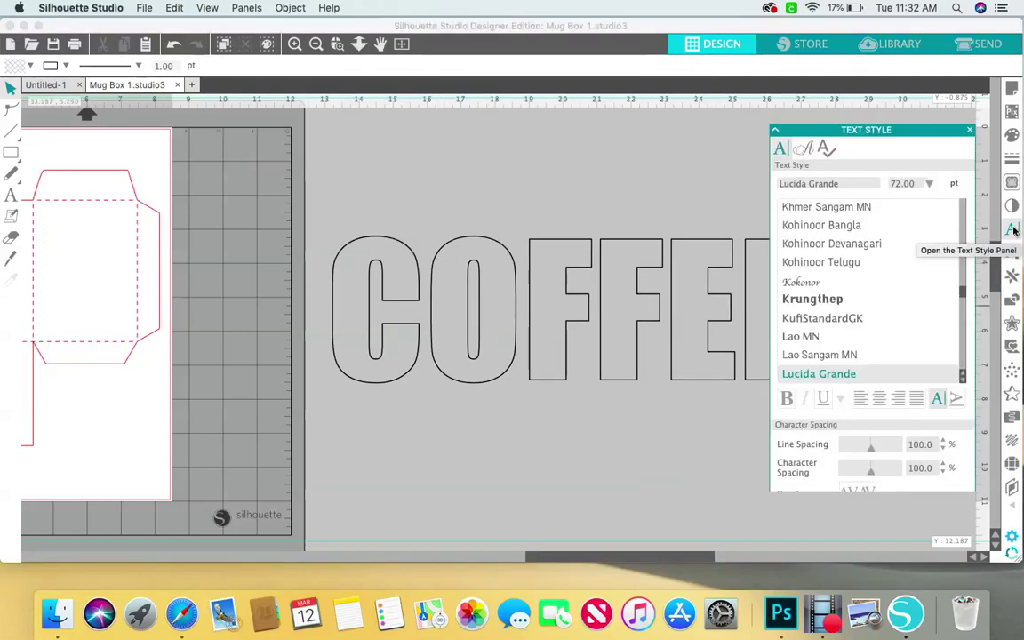
scroll(901, 265, up, 5)
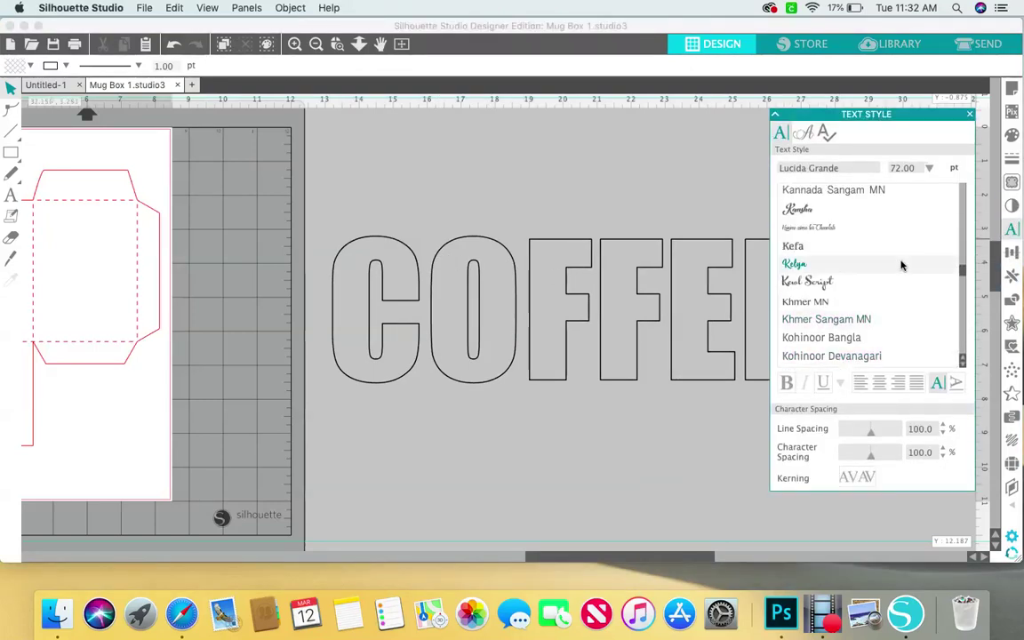
scroll(901, 265, up, 10)
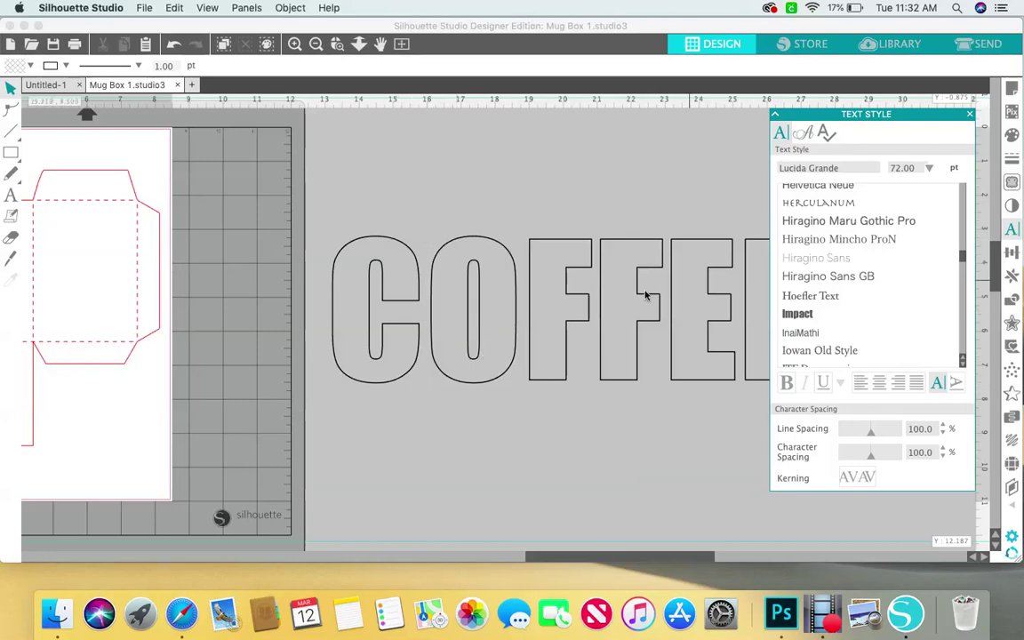
click(969, 116)
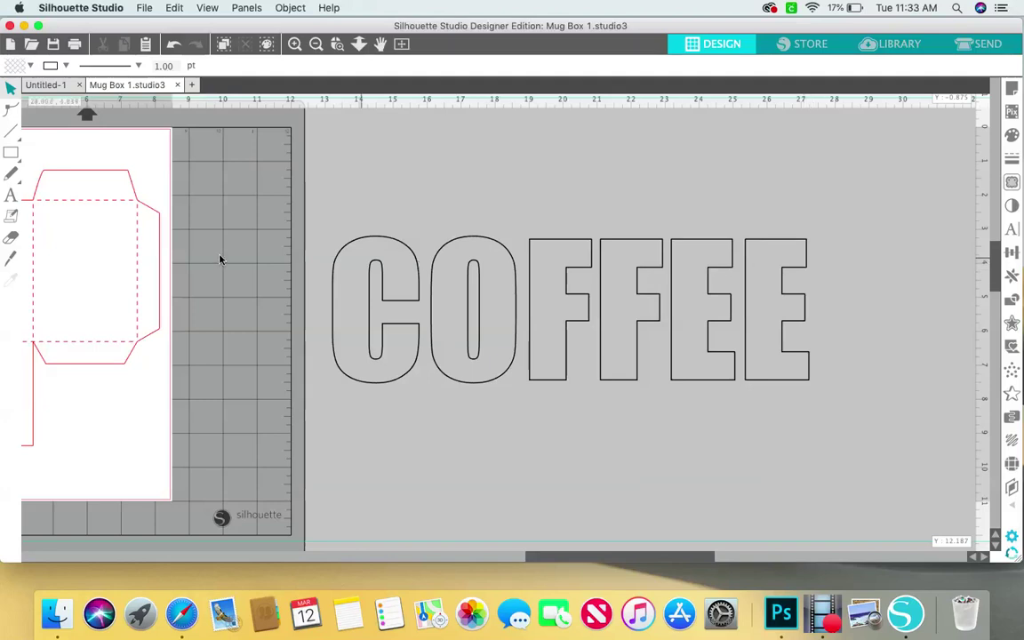
Step: Slice through the tops and bottoms of all the large COFFEE letters with straight horizontal Knife cuts in Outline mode
click(11, 258)
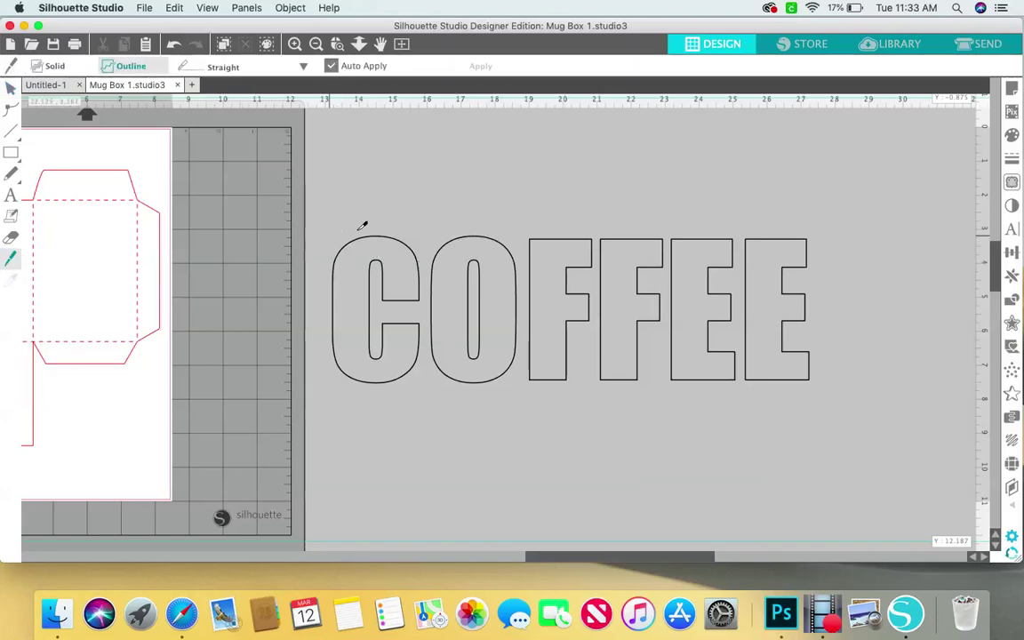
drag(341, 243, 381, 163)
drag(814, 236, 317, 229)
drag(810, 374, 312, 347)
click(11, 87)
Step: Separate the cut-off top edges from all six COFFEE letters and delete them together
drag(384, 237, 401, 178)
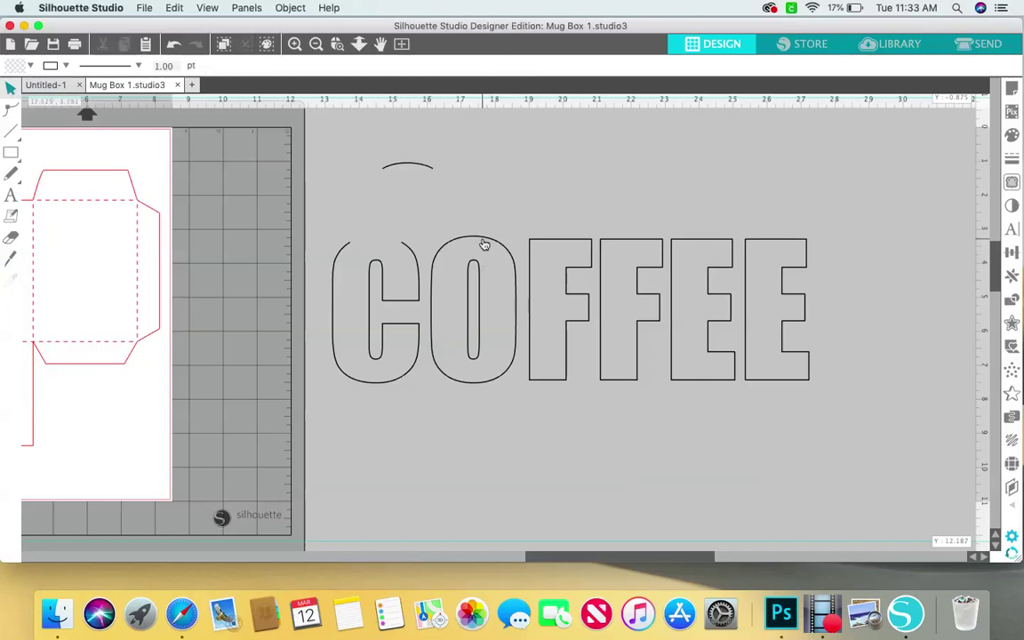
drag(483, 241, 512, 168)
drag(573, 240, 603, 161)
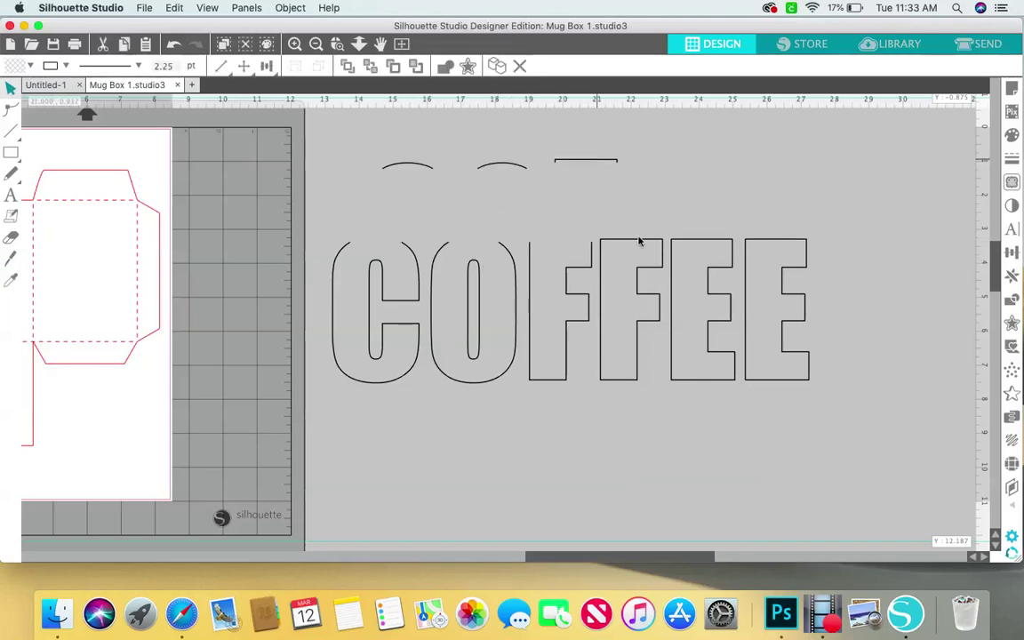
drag(640, 240, 666, 162)
drag(704, 242, 722, 152)
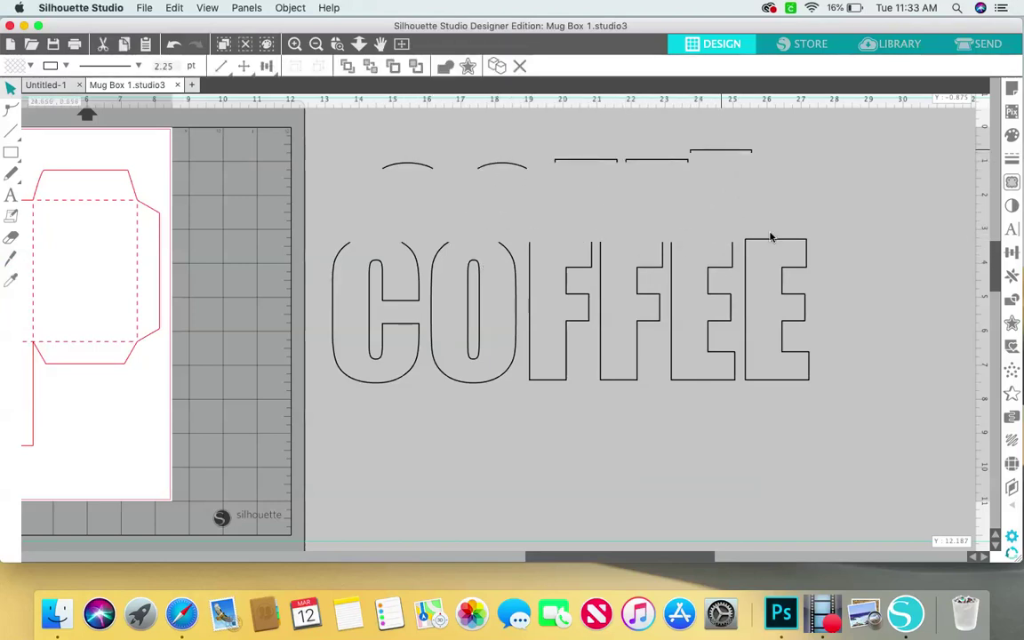
drag(769, 233, 772, 148)
drag(348, 139, 819, 193)
key(Delete)
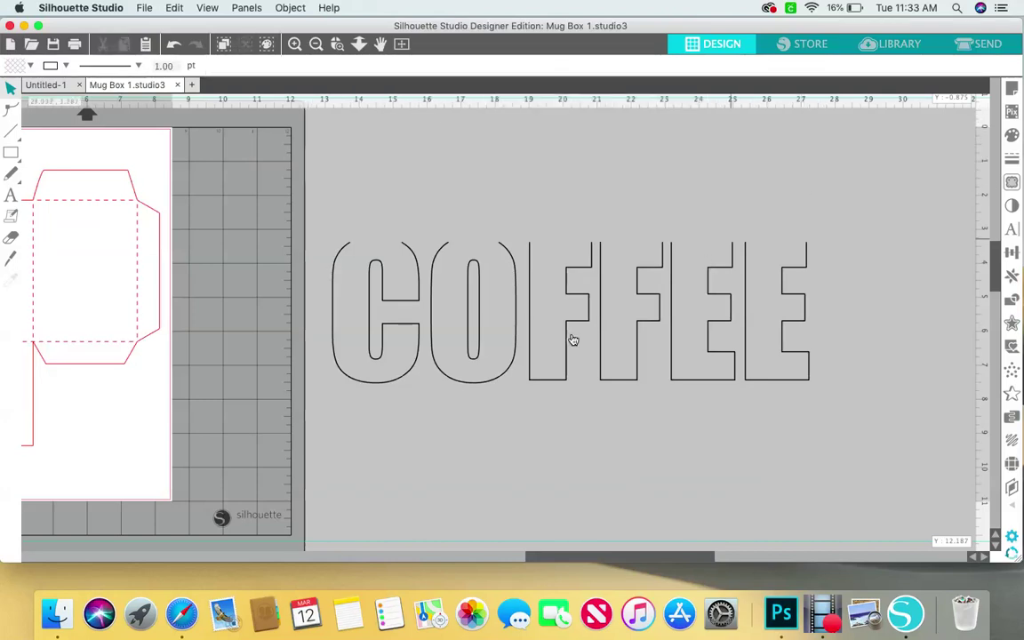
Step: Separate the cut-off bottom edges from all six COFFEE letters and delete them together
drag(371, 389, 378, 471)
drag(482, 385, 501, 480)
drag(553, 381, 565, 462)
drag(621, 381, 621, 477)
drag(697, 381, 698, 476)
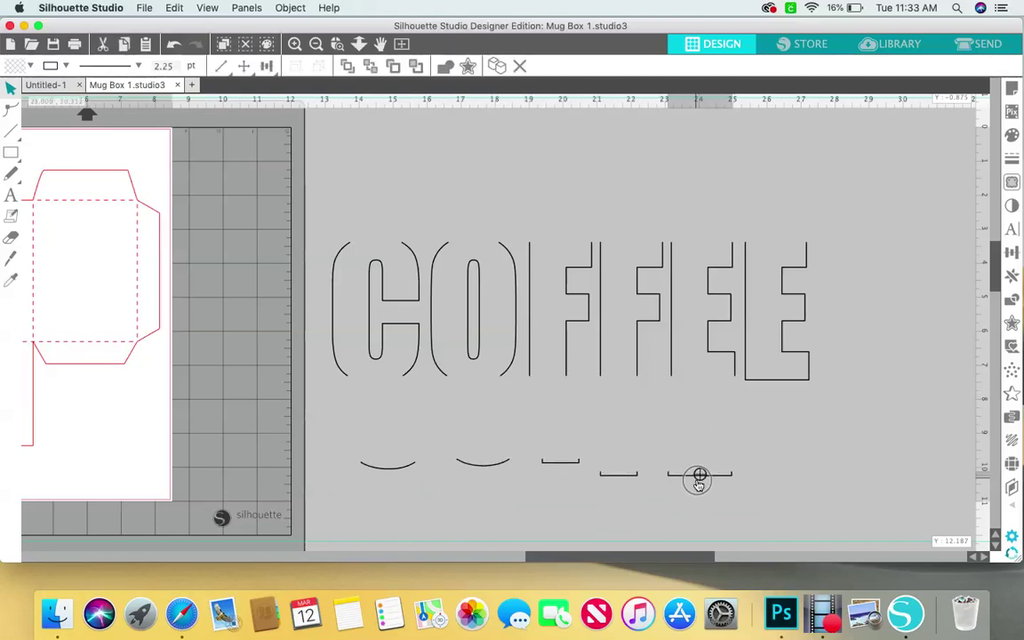
drag(772, 385, 768, 465)
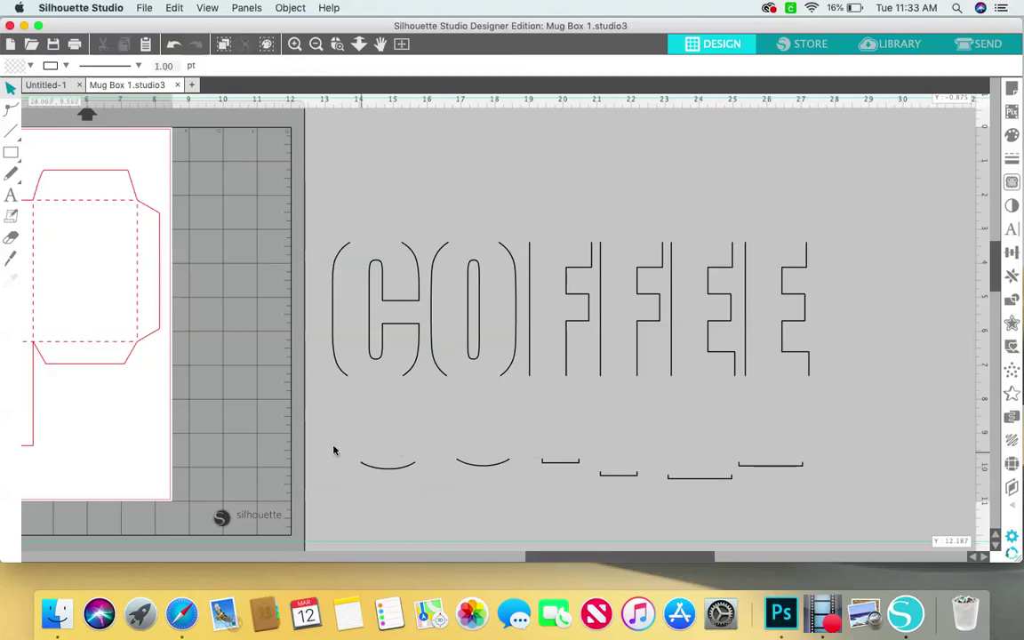
drag(333, 446, 817, 520)
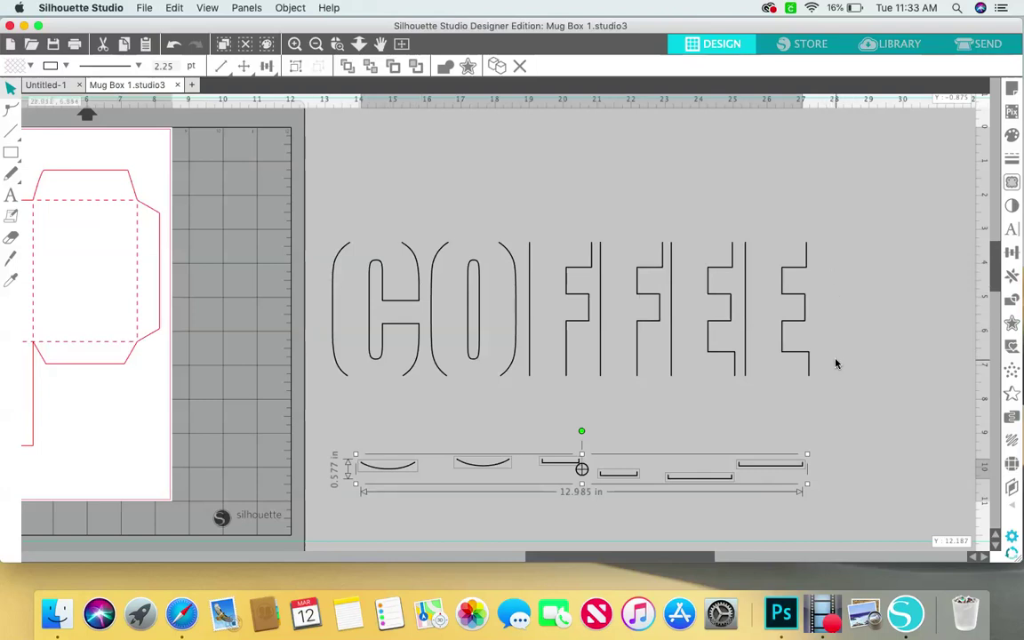
key(Delete)
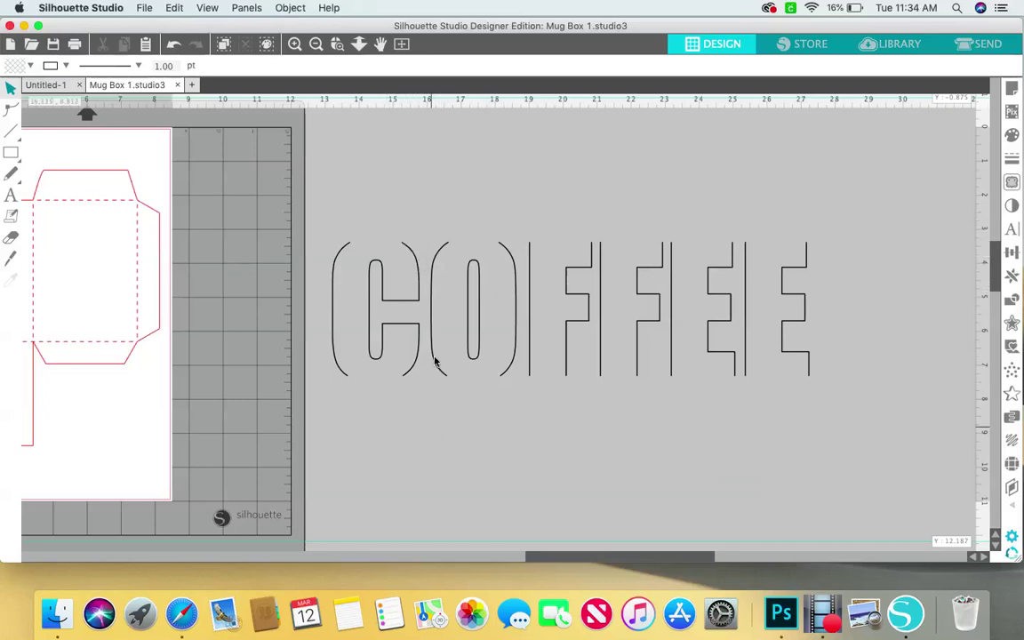
Step: Group all the remaining outline pieces of the large COFFEE word and deselect the group
click(393, 212)
drag(392, 209, 868, 400)
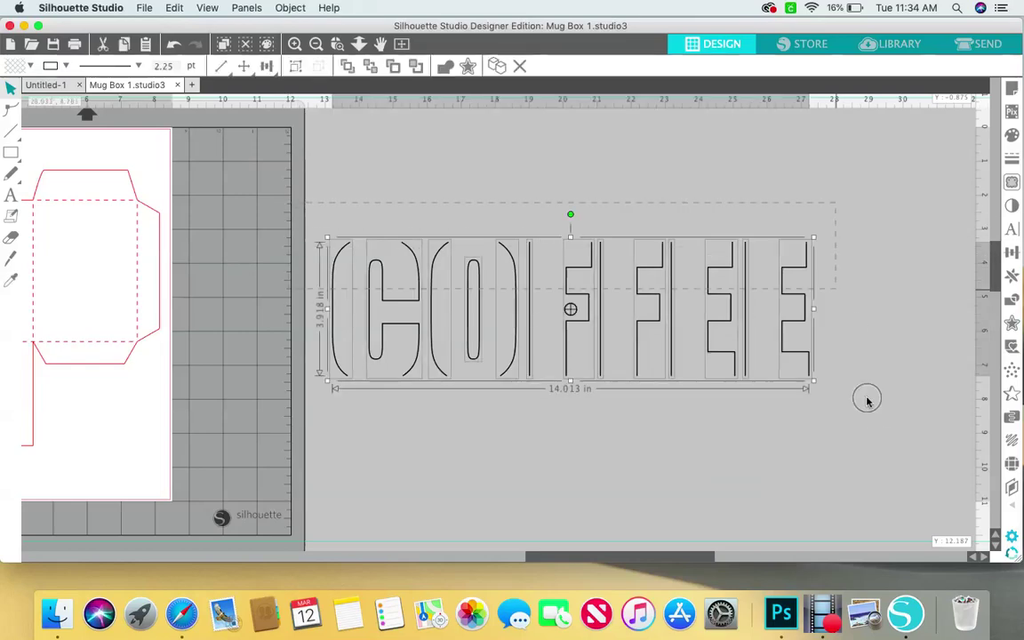
click(295, 68)
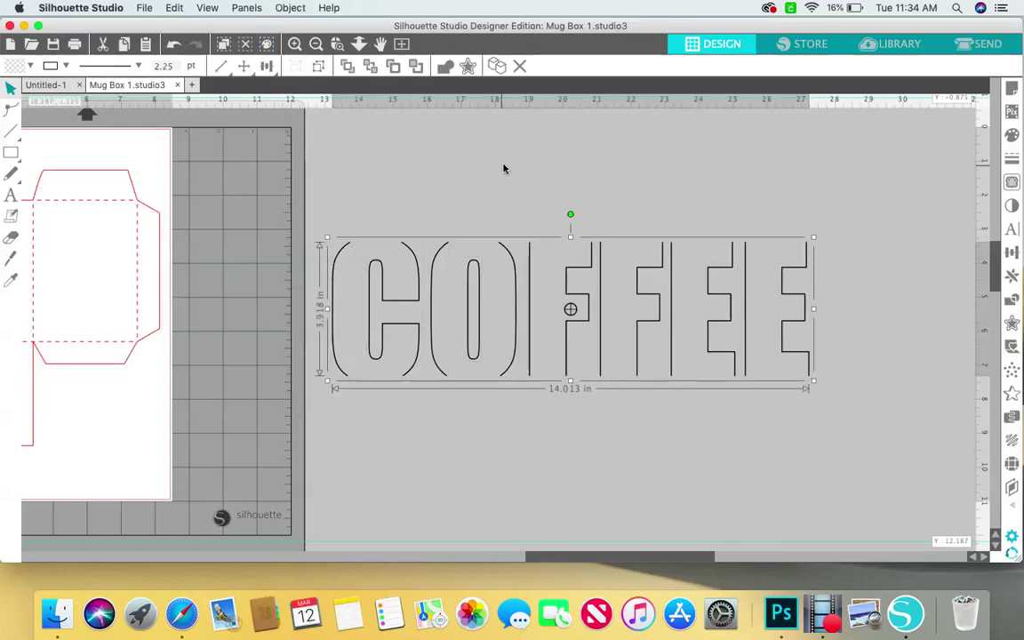
click(525, 171)
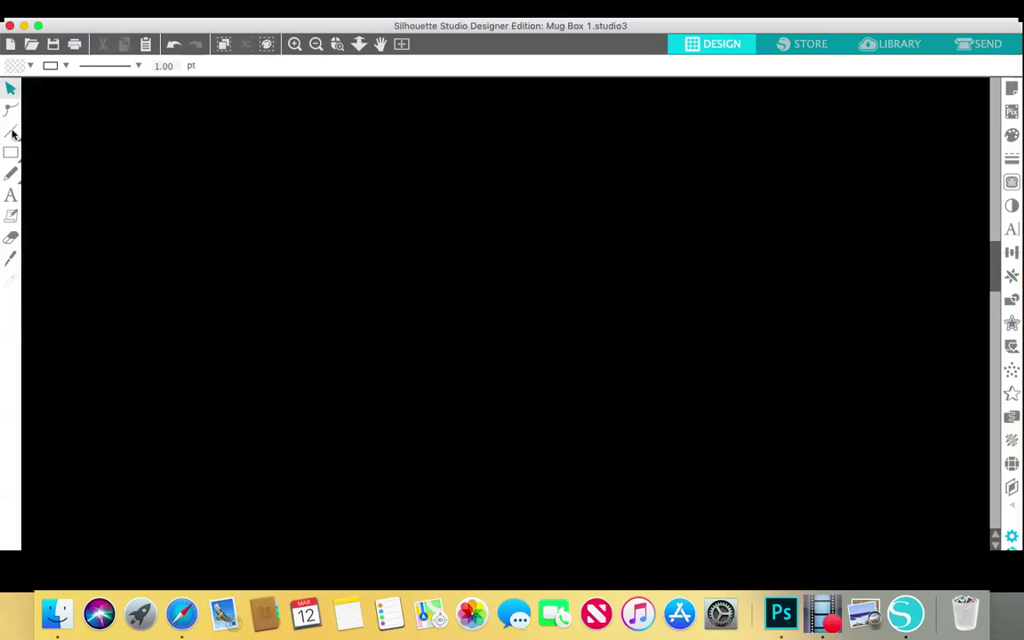
Step: Slice vertically through the right ends of the last E's arms with a straight Knife cut
click(11, 131)
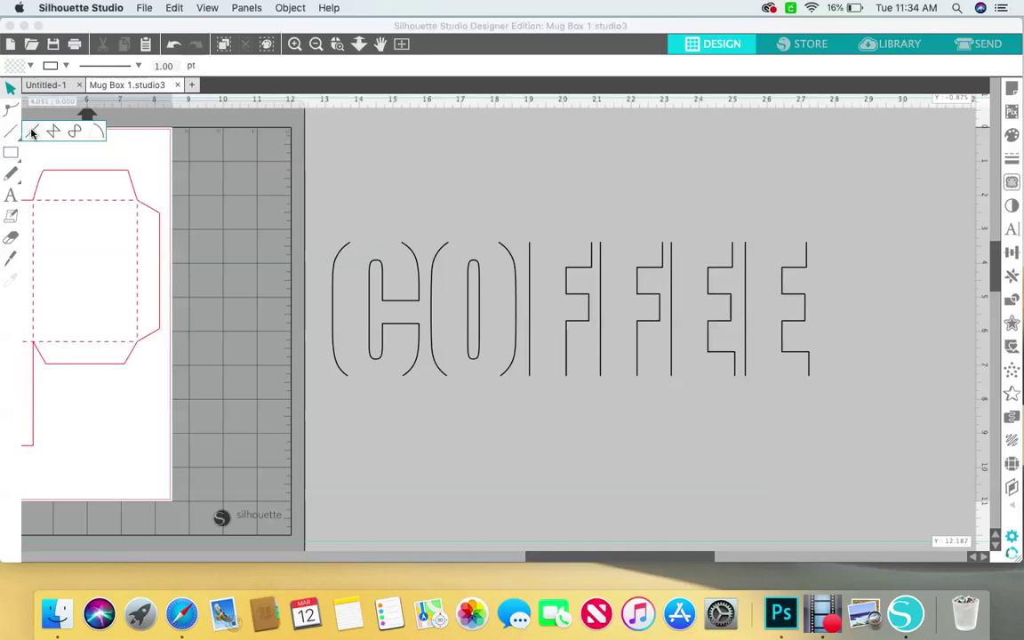
click(33, 131)
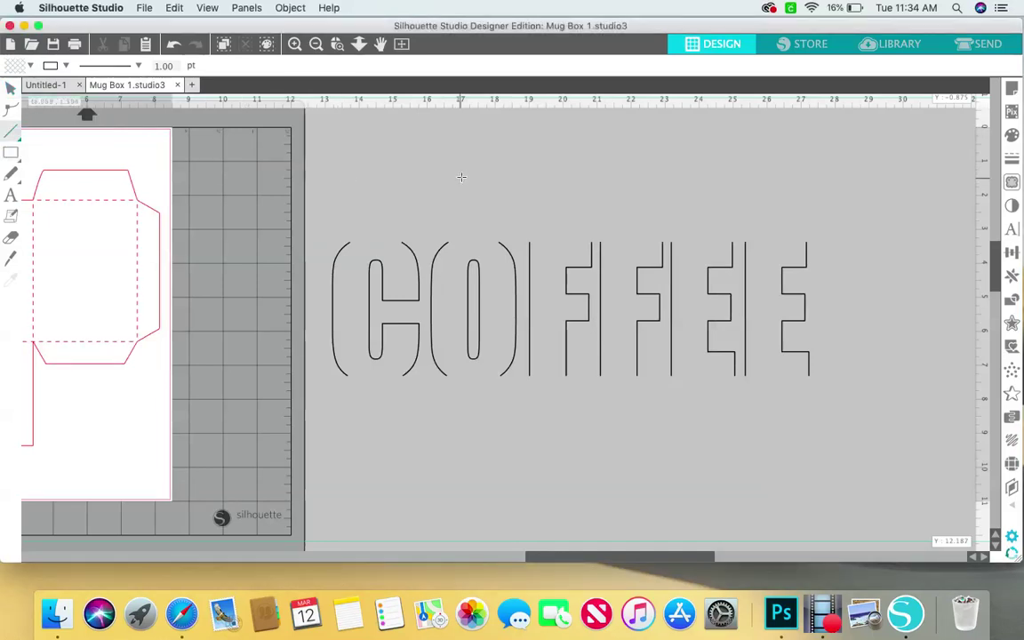
click(10, 258)
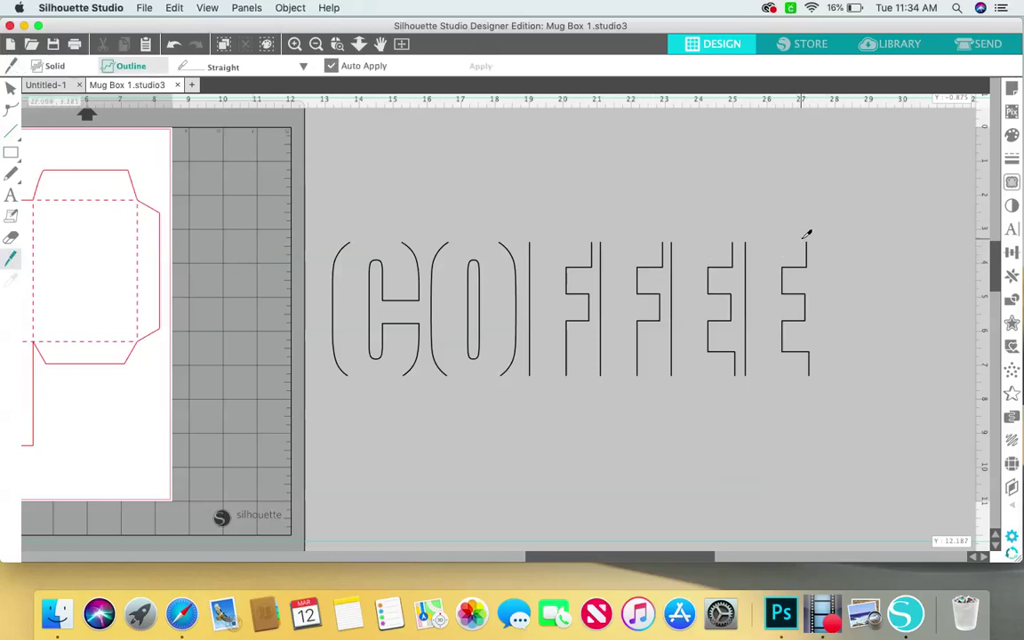
drag(801, 238, 812, 412)
click(10, 87)
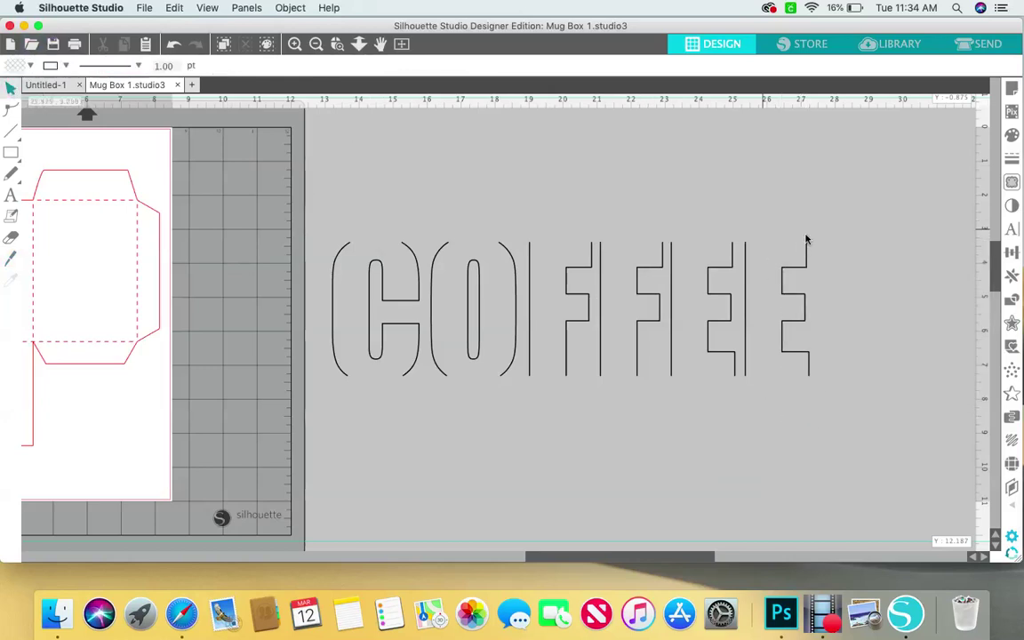
Step: Pull the three cut-off end pieces away from the last E's arms and delete them
drag(806, 252, 923, 243)
drag(805, 313, 884, 307)
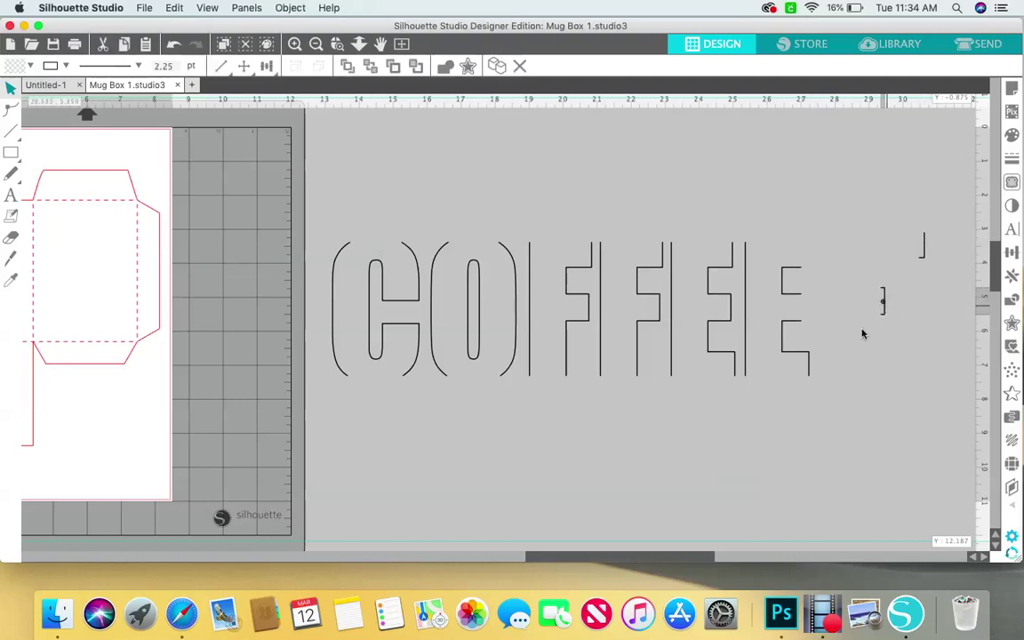
drag(810, 367, 921, 351)
drag(872, 191, 944, 406)
key(Delete)
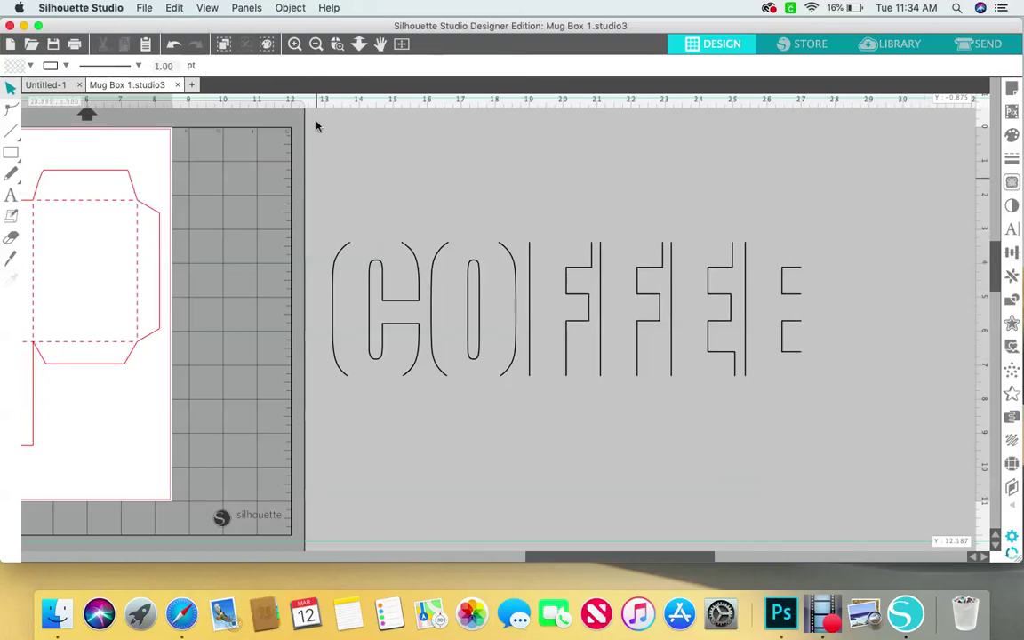
mouse_move(11, 152)
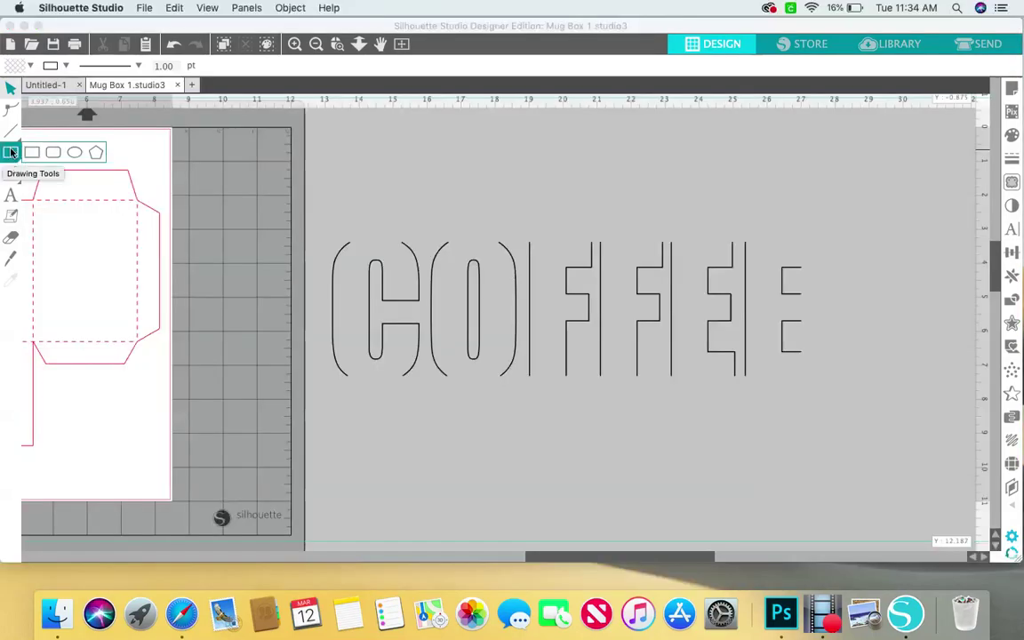
click(34, 131)
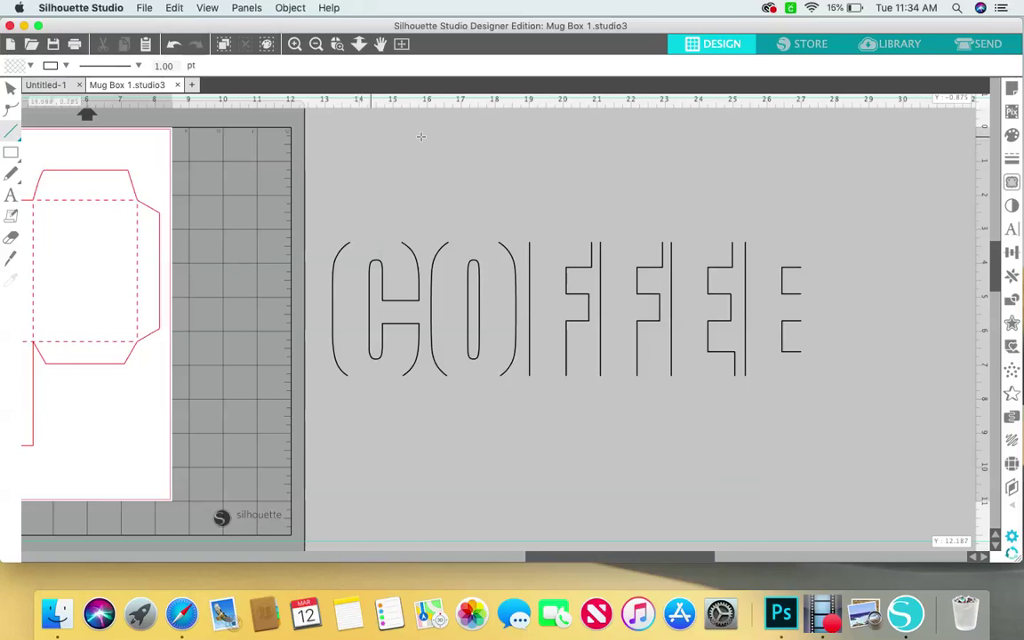
click(346, 242)
click(11, 88)
click(347, 201)
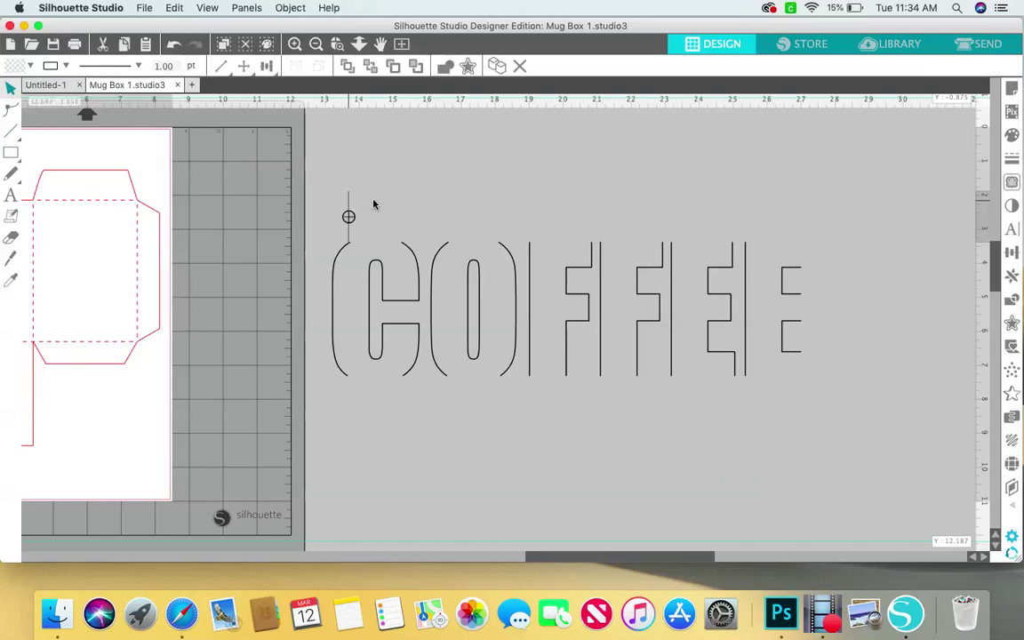
key(Delete)
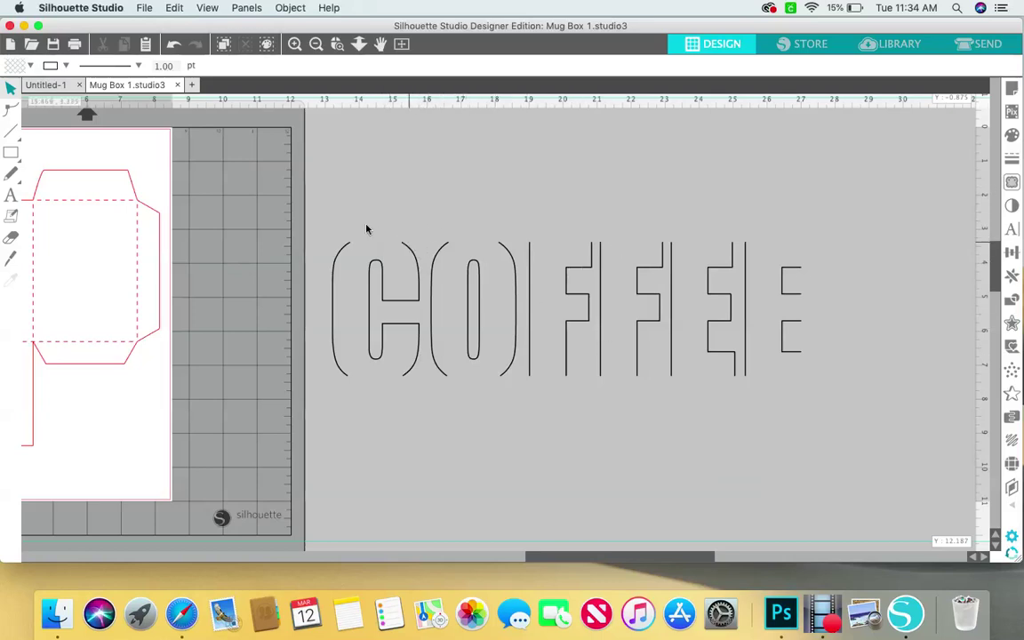
Step: Draw straight lines closing the open top gaps from C to O, O to F, and across the two F stems and first E stem
click(31, 131)
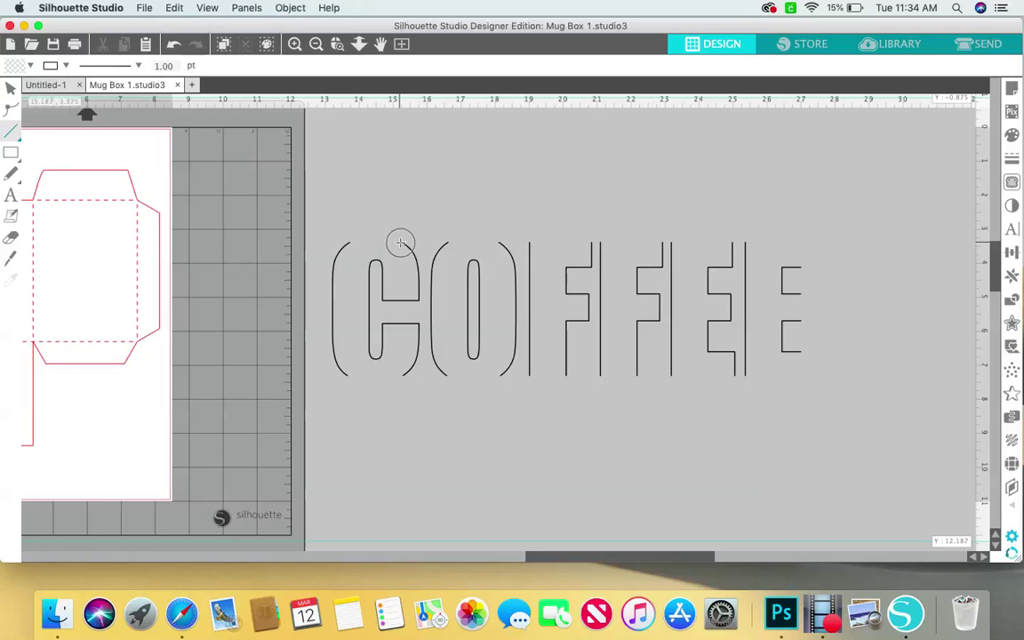
drag(399, 242, 449, 241)
drag(498, 242, 529, 242)
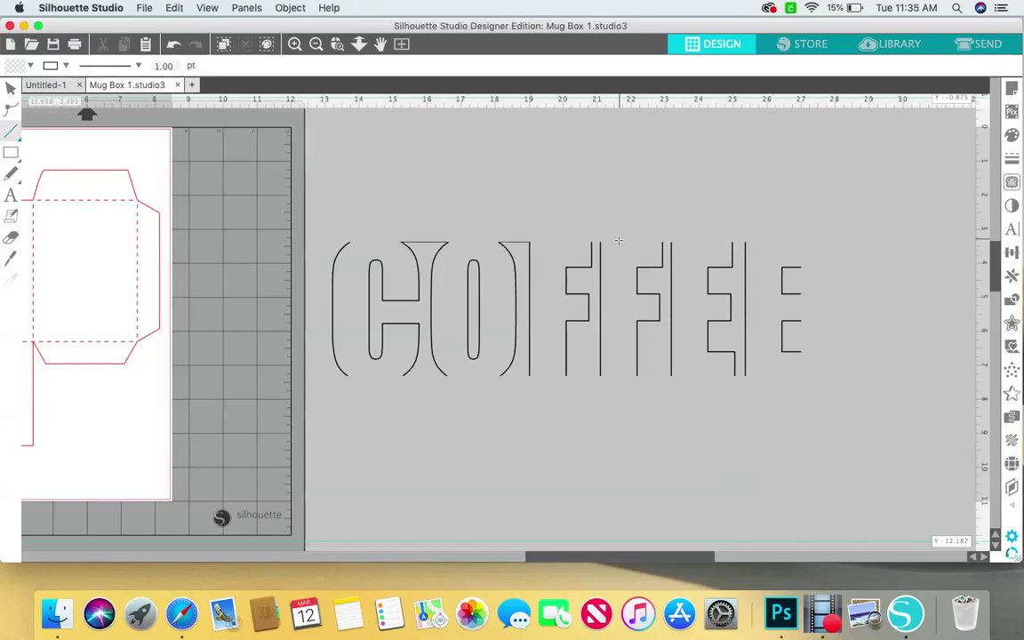
drag(591, 241, 743, 244)
Step: Draw straight lines closing the open bottom gaps from C to O, O to F, and beneath the two Fs and first E
drag(403, 376, 446, 376)
drag(499, 375, 672, 375)
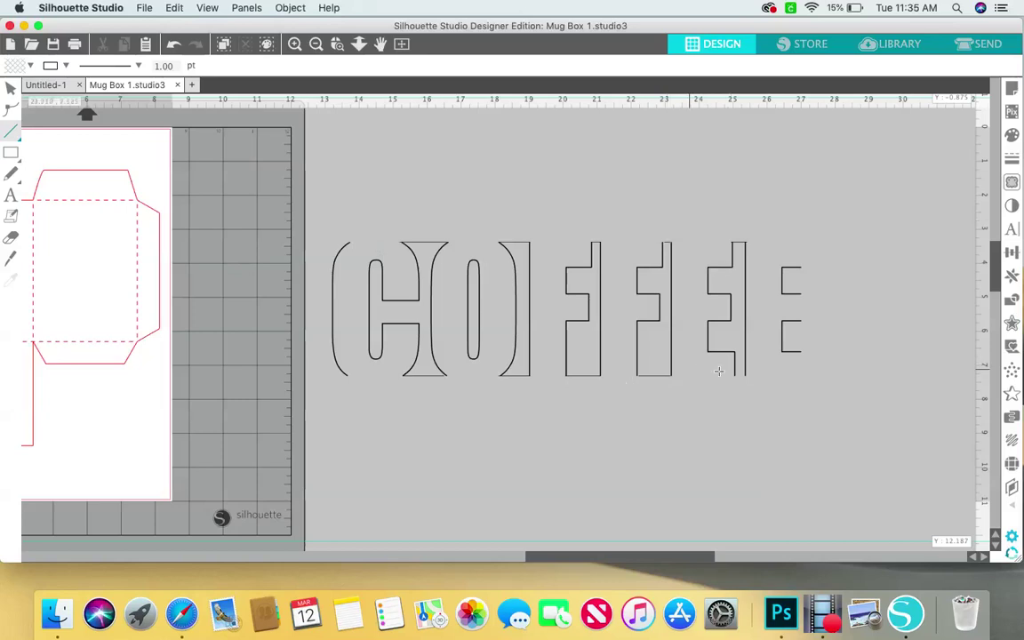
drag(734, 376, 746, 376)
click(11, 93)
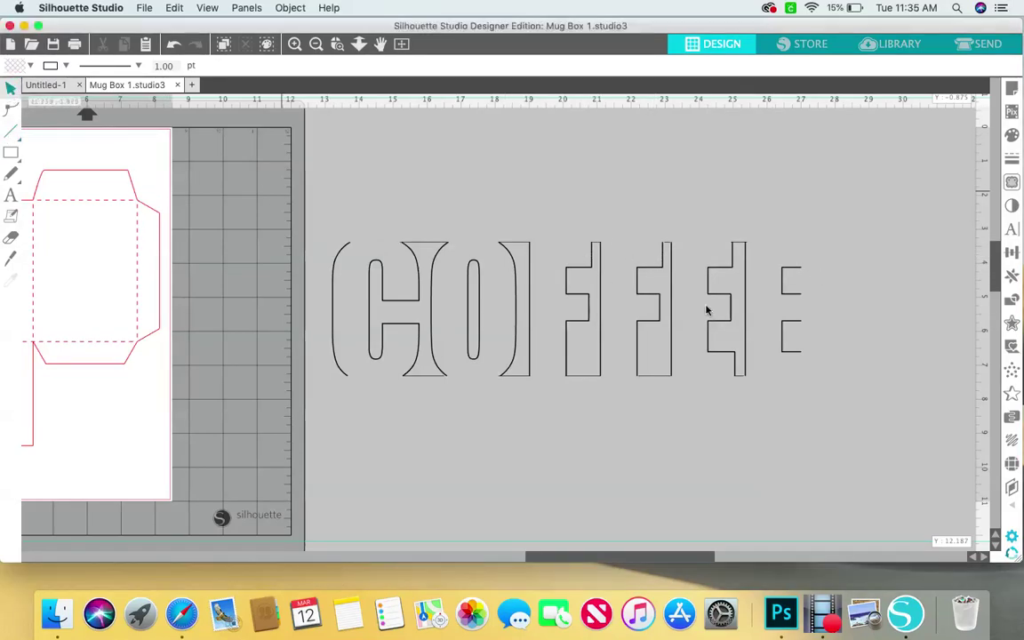
Step: Draw a tall narrow rectangle about 0.56 in wide and 4.03 in high just beyond the last E's open arms
click(11, 156)
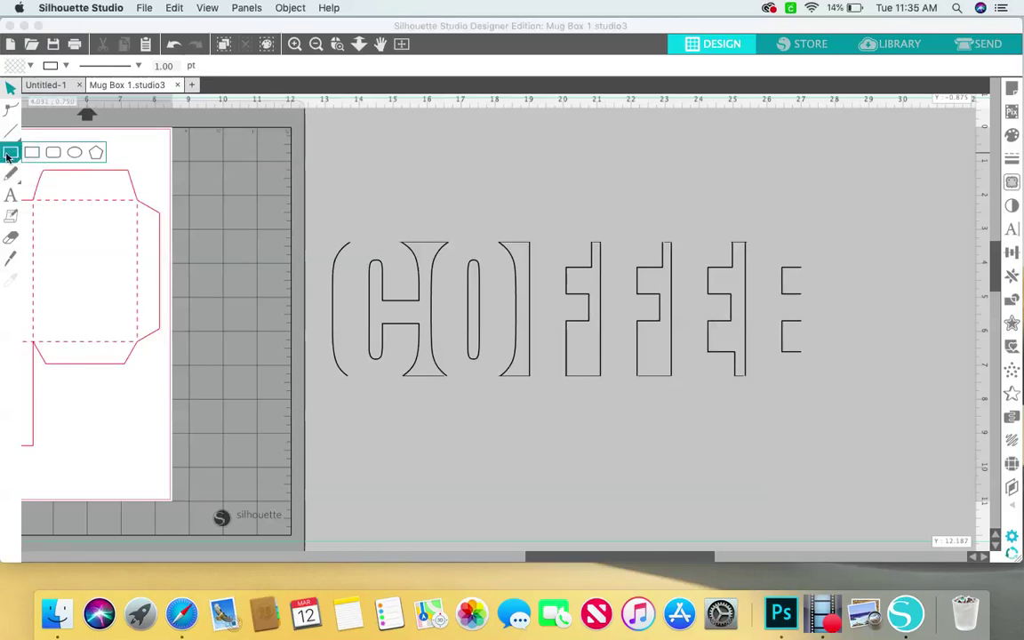
click(31, 152)
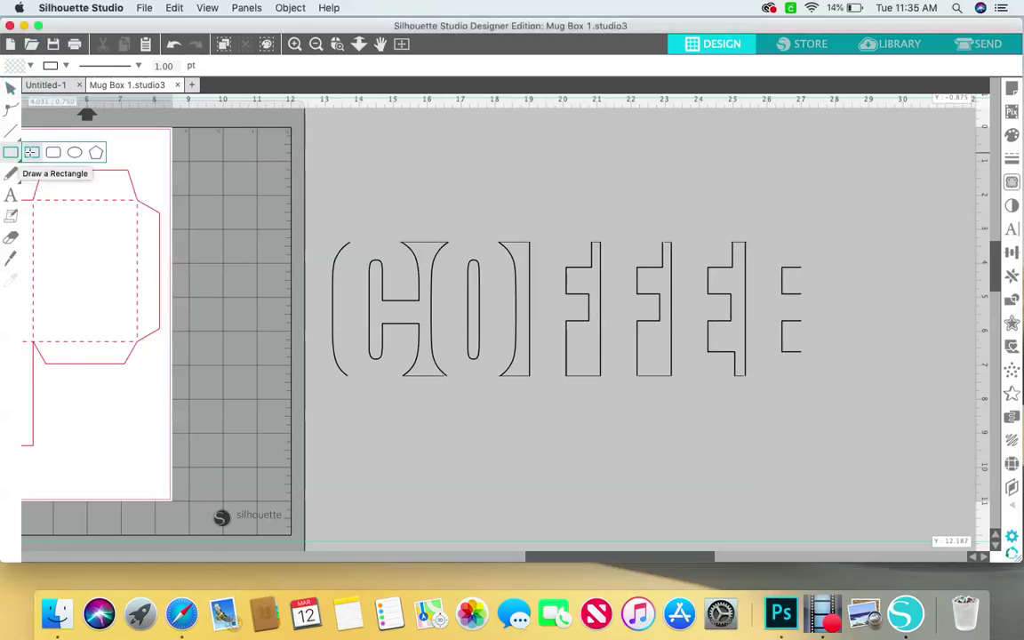
click(11, 131)
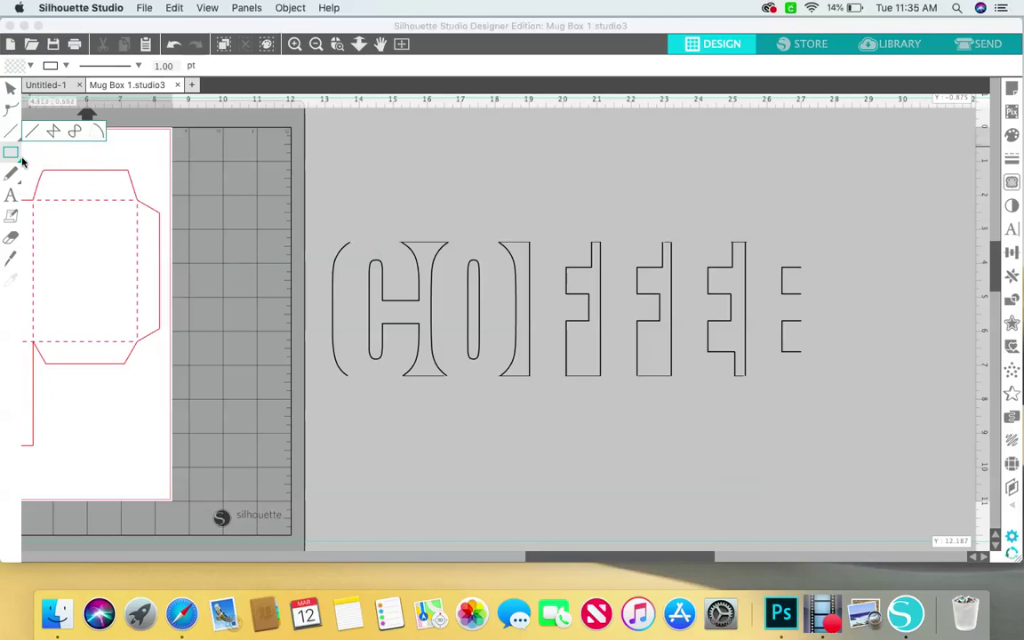
mouse_move(12, 154)
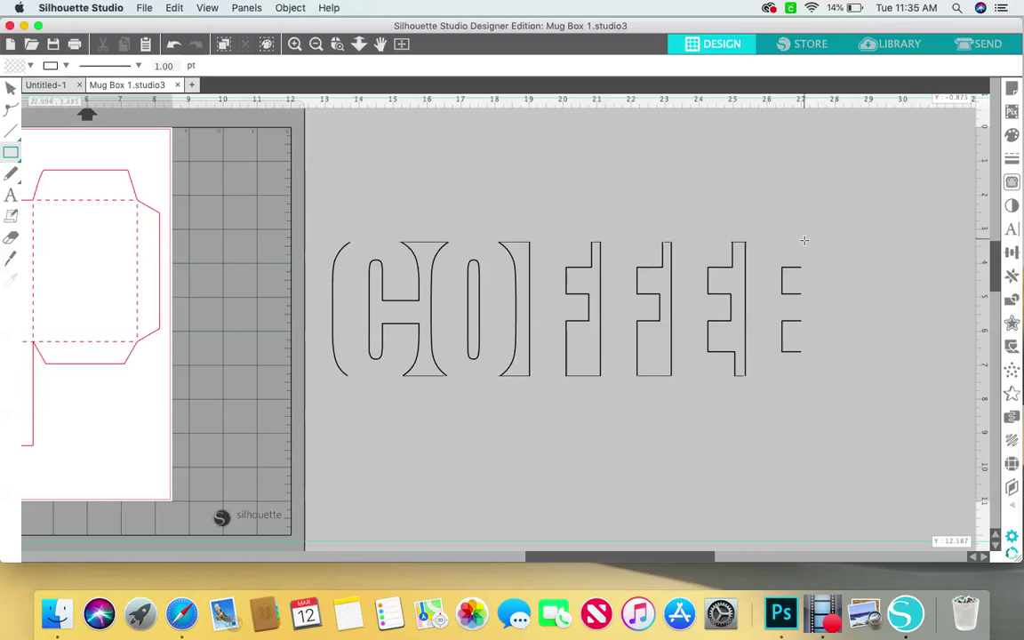
drag(803, 240, 823, 377)
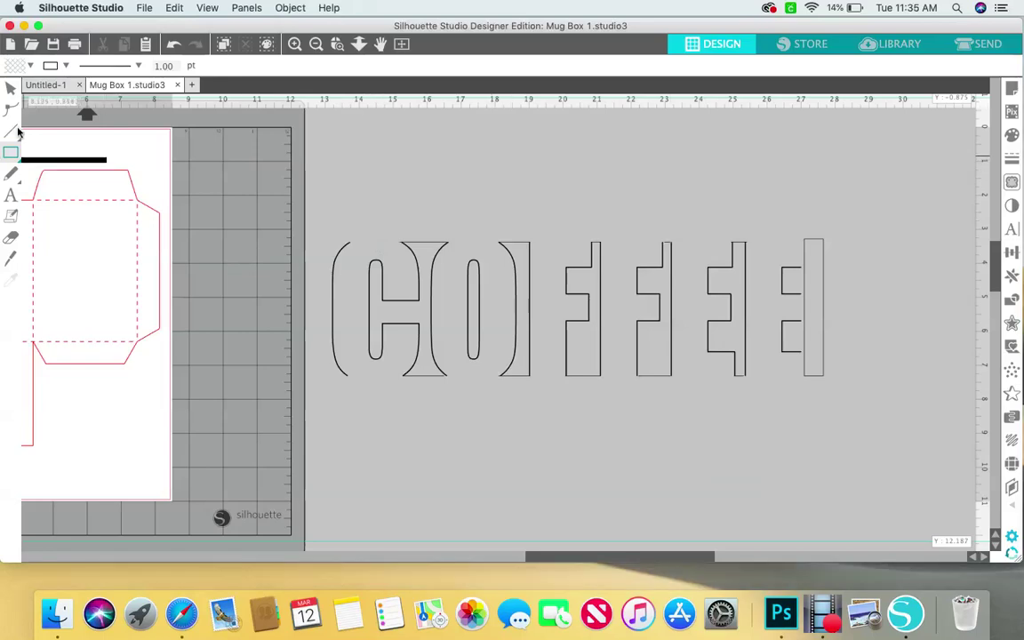
click(9, 89)
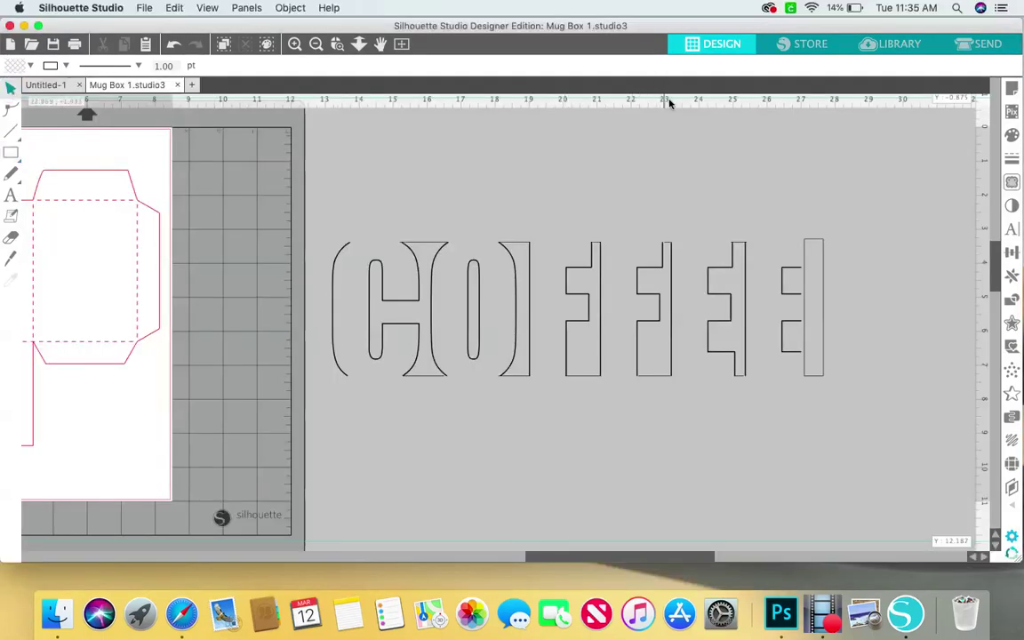
Step: Add horizontal guides at Y 3.375 and Y 7.312 and shrink the end rectangle to 0.544 by 3.900 in to fit between them
drag(671, 100, 714, 246)
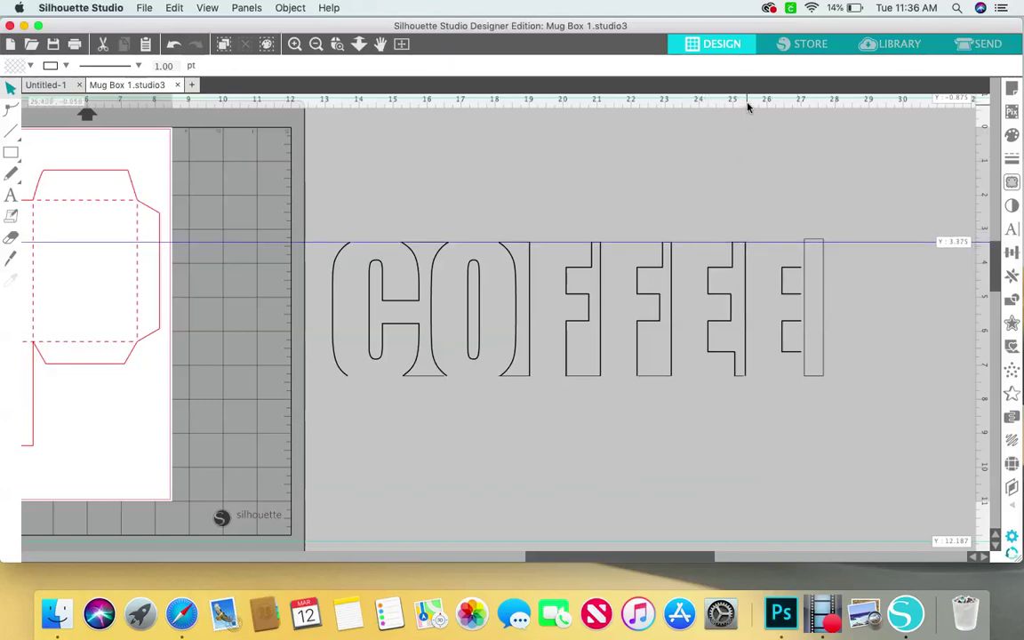
drag(745, 102, 769, 380)
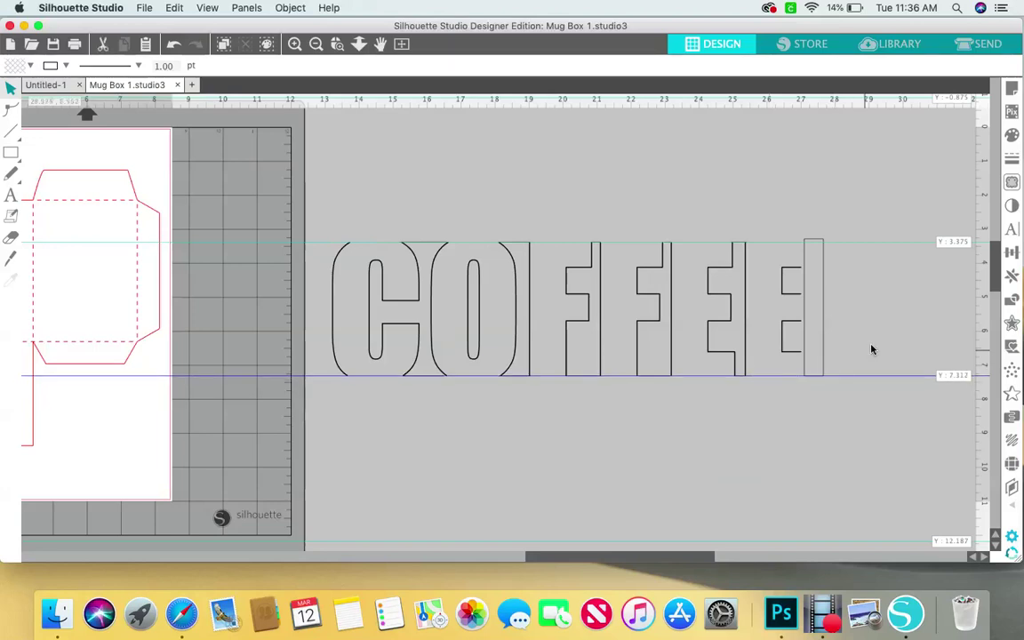
click(825, 269)
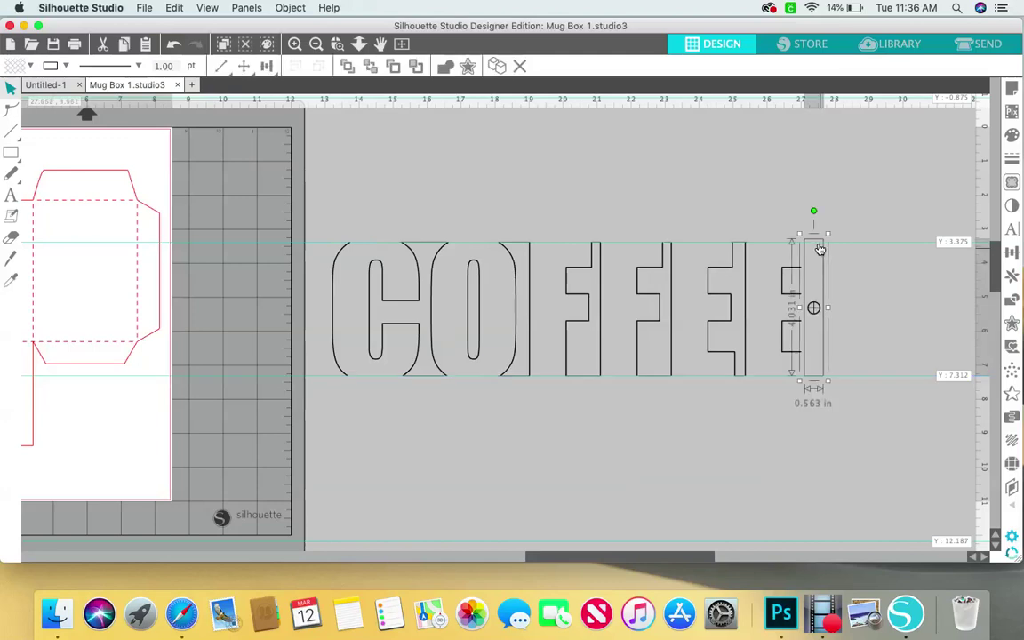
drag(799, 235, 799, 238)
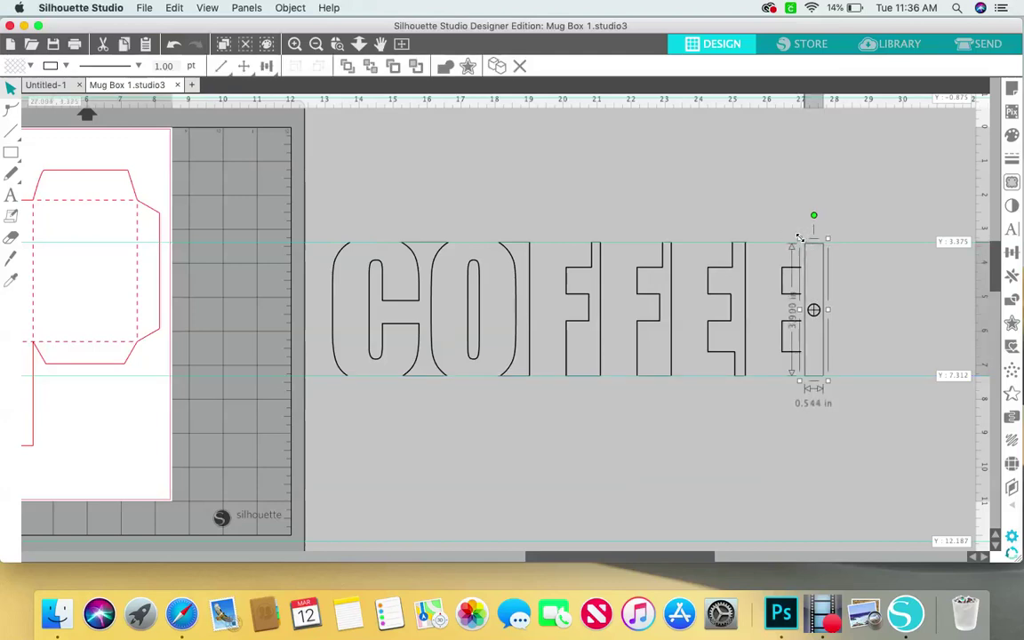
click(804, 212)
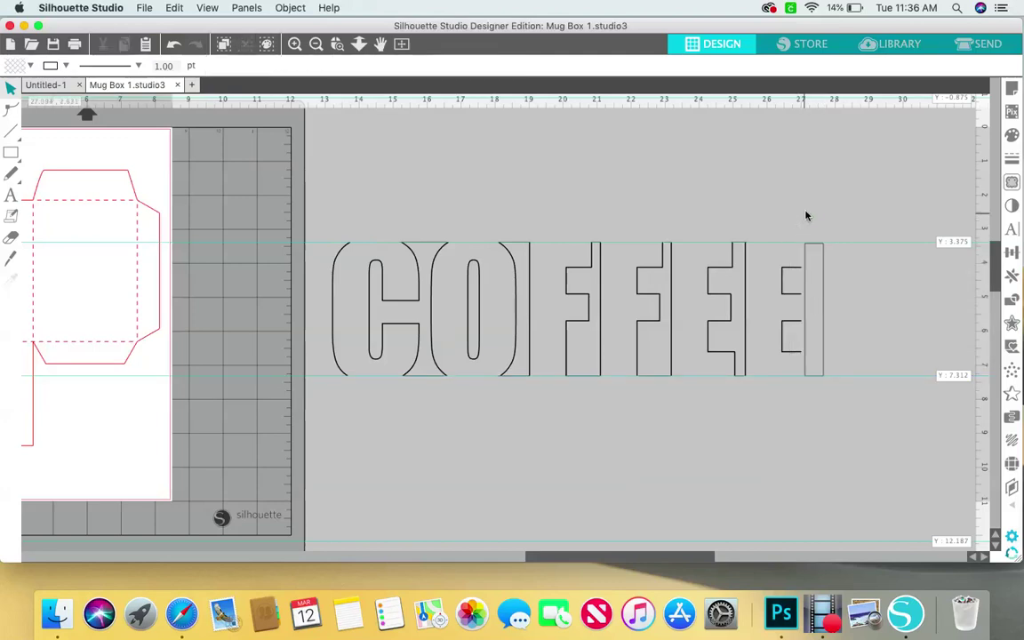
click(824, 255)
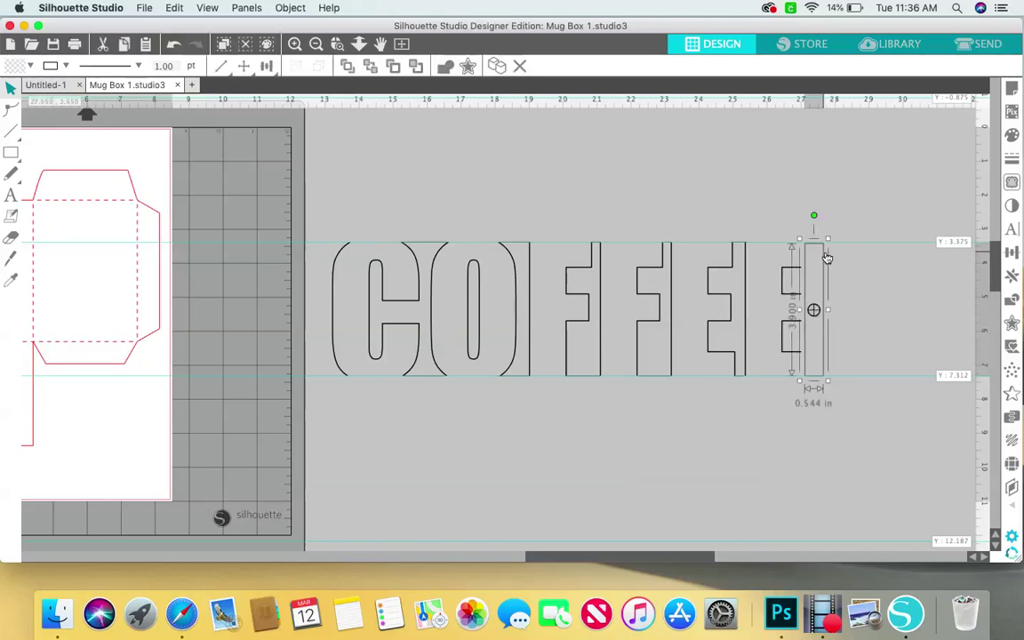
key(Up)
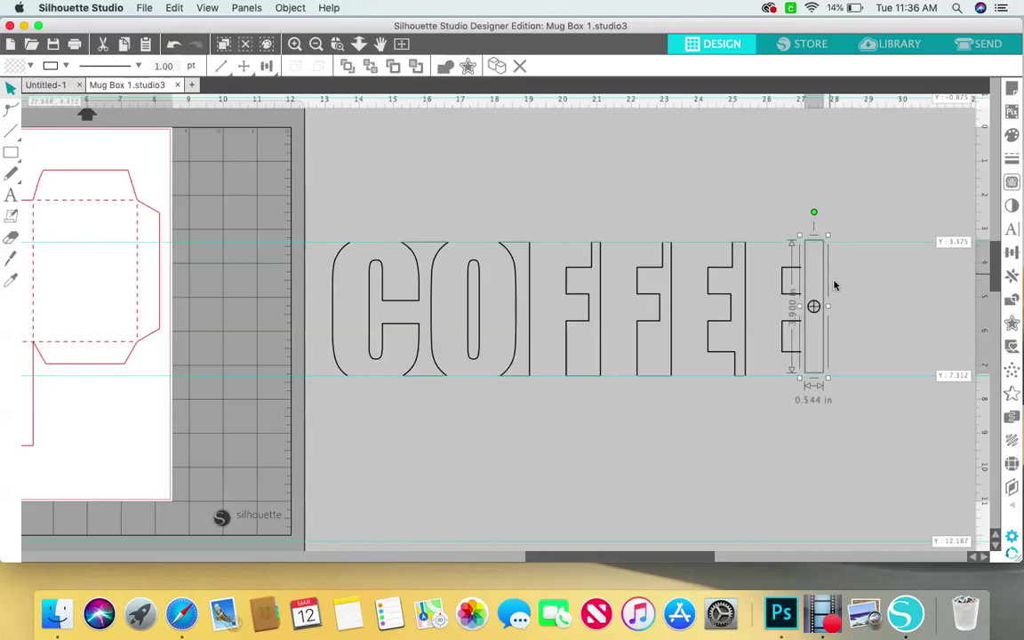
key(Down)
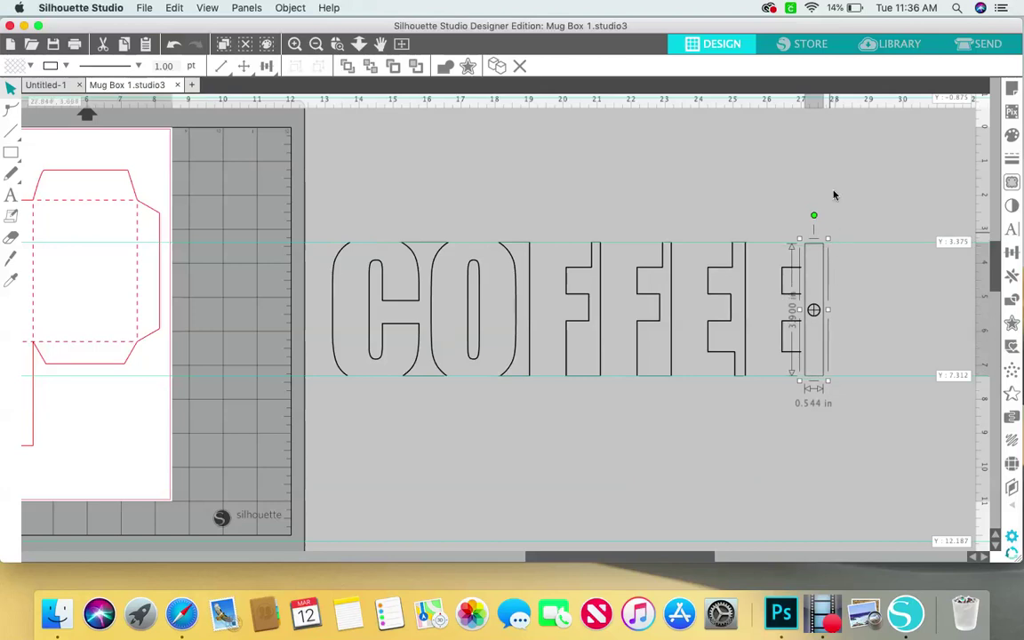
click(697, 240)
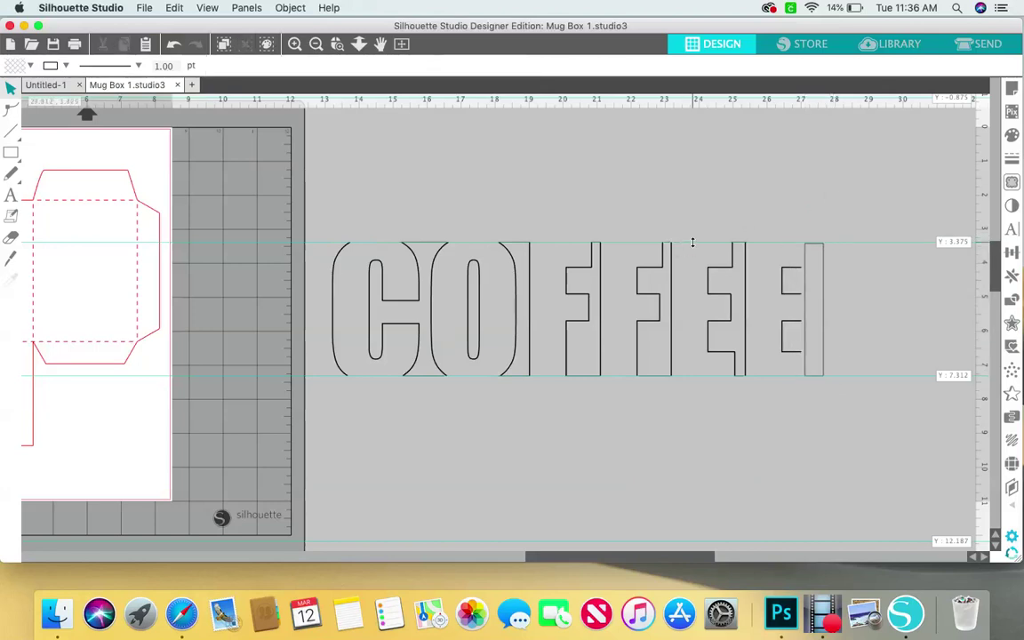
Step: Set the end rectangle's line thickness to 2.25 pt and move it against the ends of the last E's arms
click(813, 306)
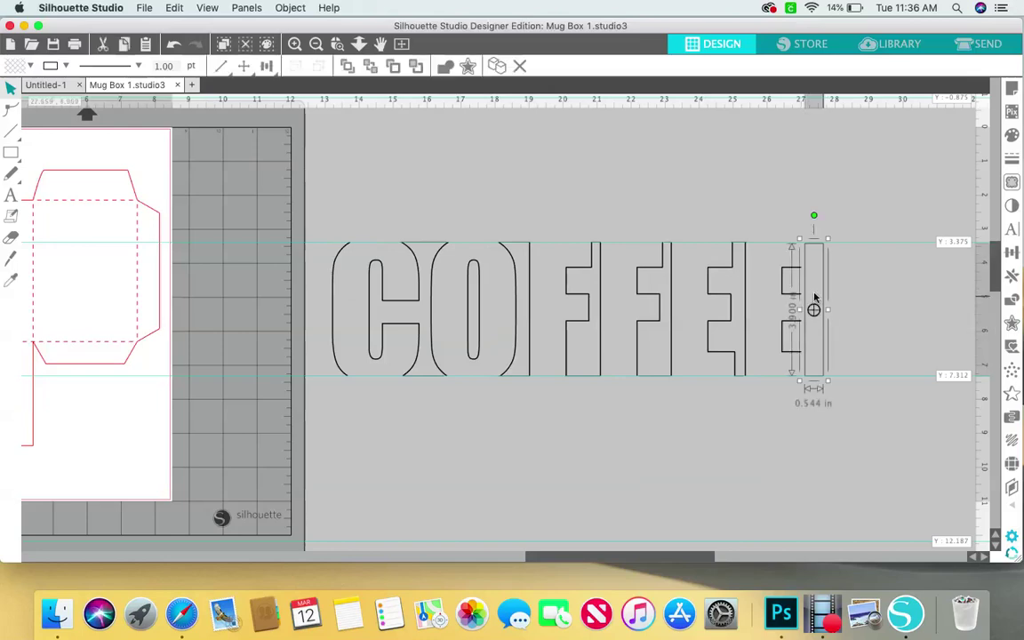
click(1014, 160)
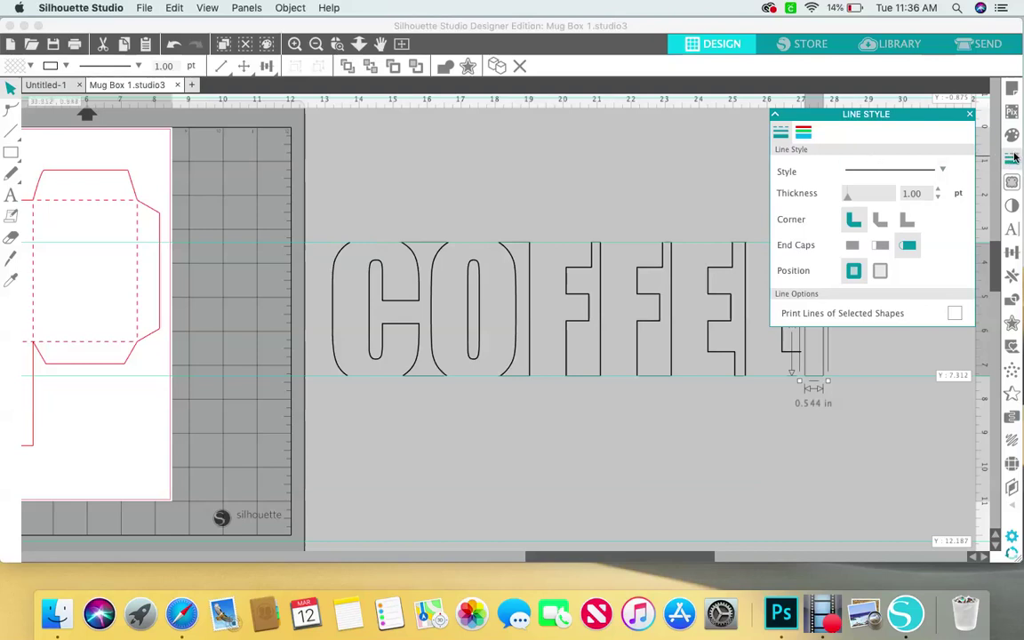
click(939, 190)
click(939, 191)
click(938, 191)
click(939, 190)
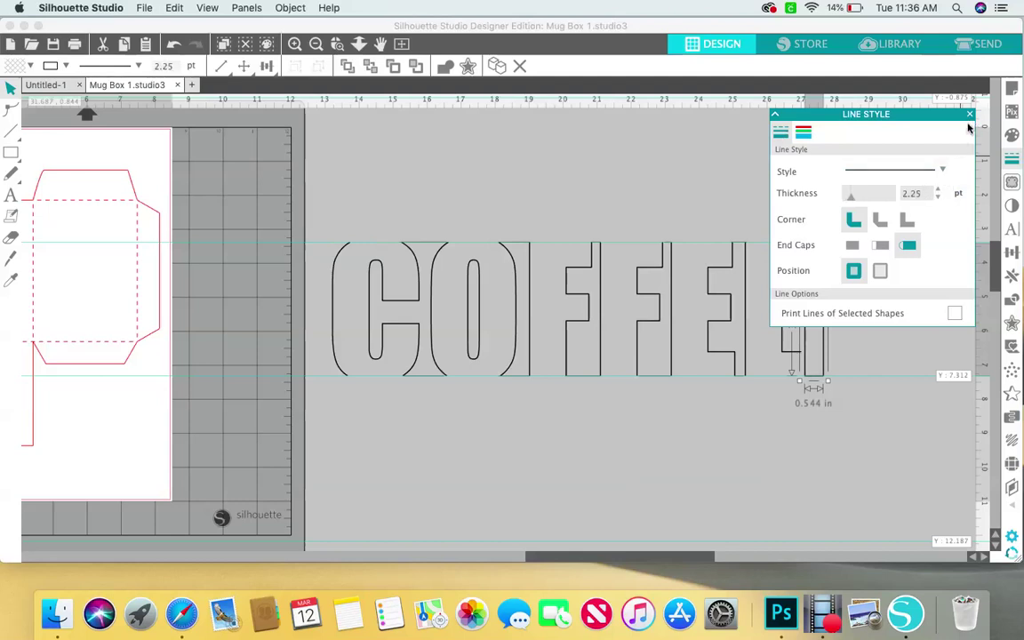
click(969, 114)
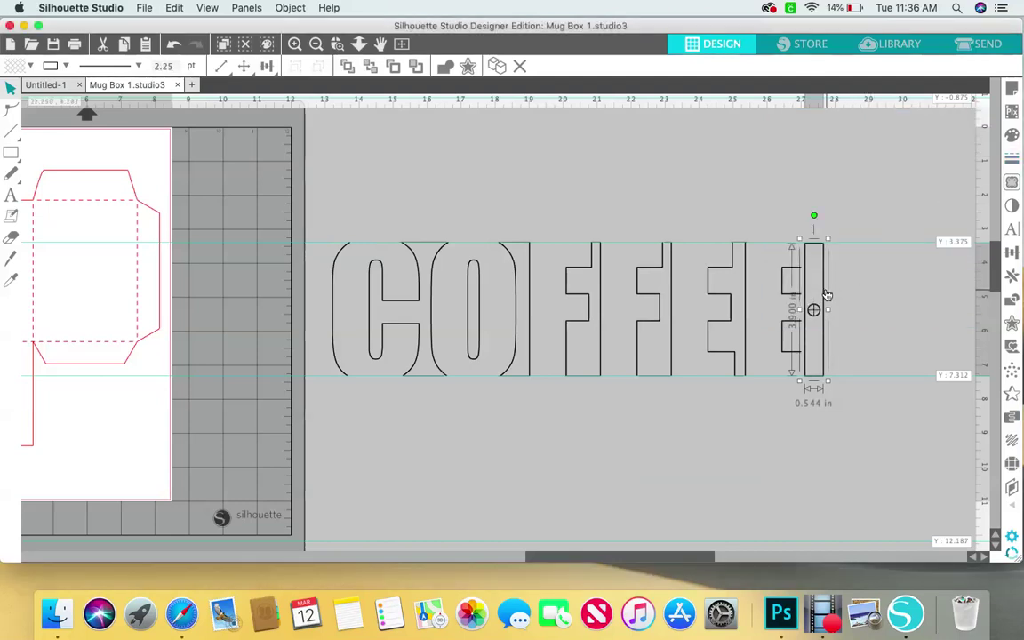
drag(826, 295, 822, 295)
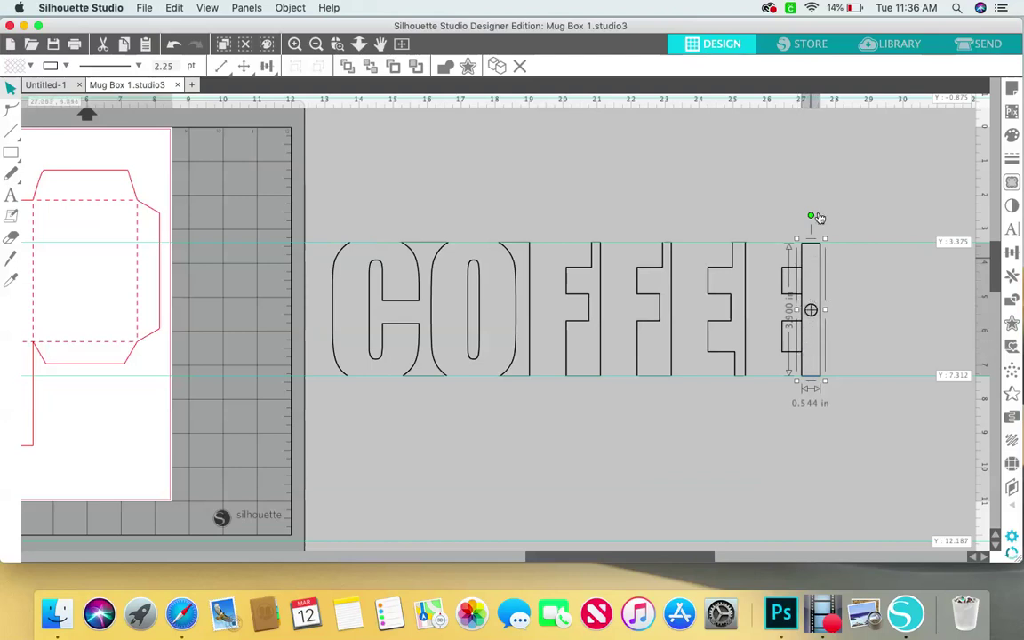
click(829, 165)
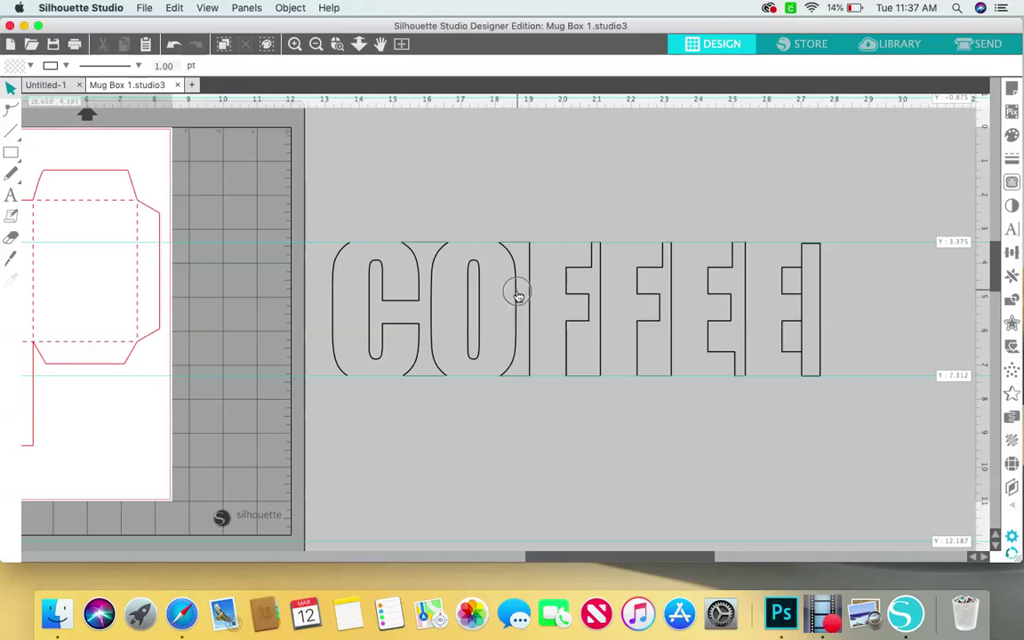
Step: Duplicate the O's outer curve facing the F and place the copy in front of the C, aligned between the guides
click(518, 295)
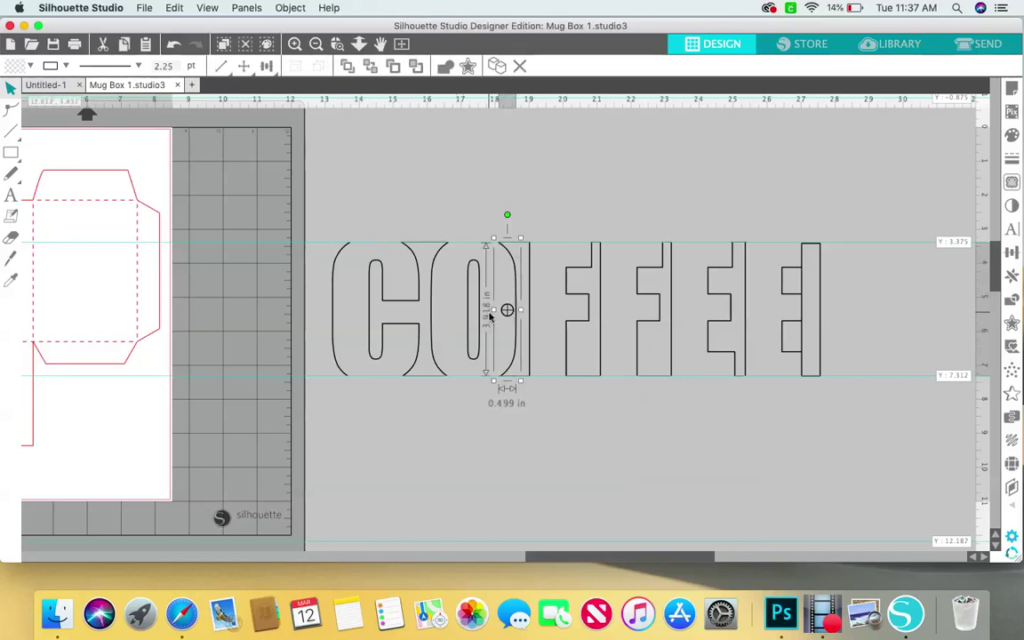
click(144, 43)
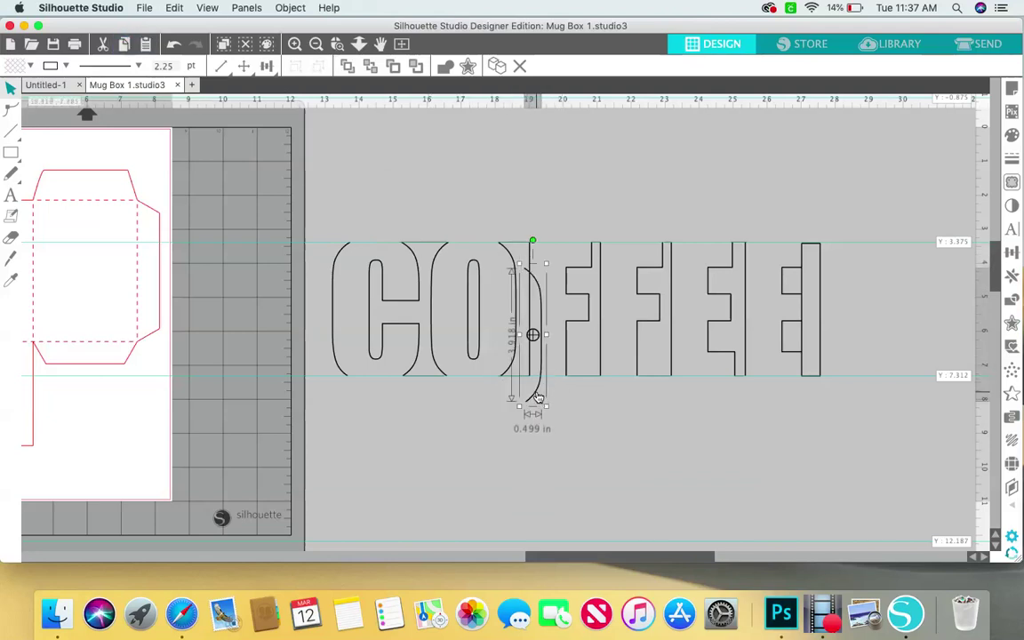
drag(537, 397, 312, 369)
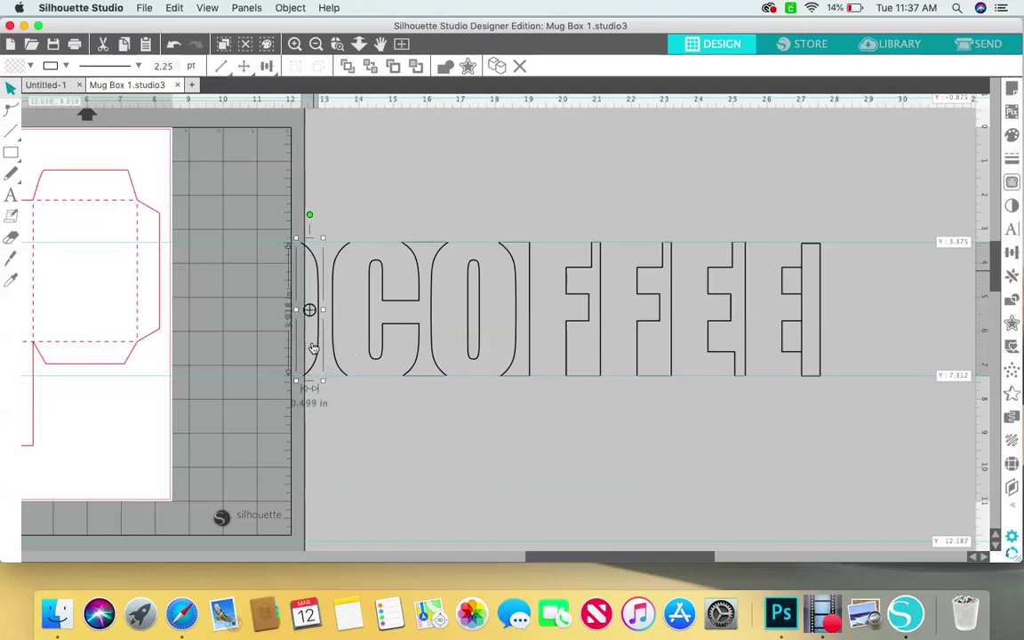
click(395, 193)
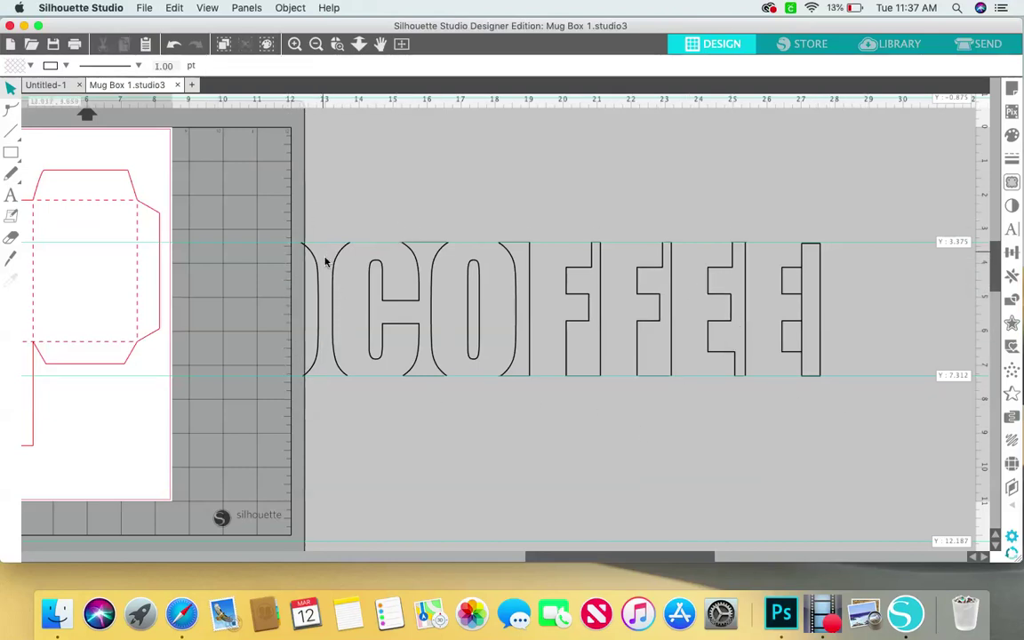
Step: Move the two horizontal guides at the letters' top and bottom edges up, clear of the word
drag(715, 241, 727, 126)
click(706, 373)
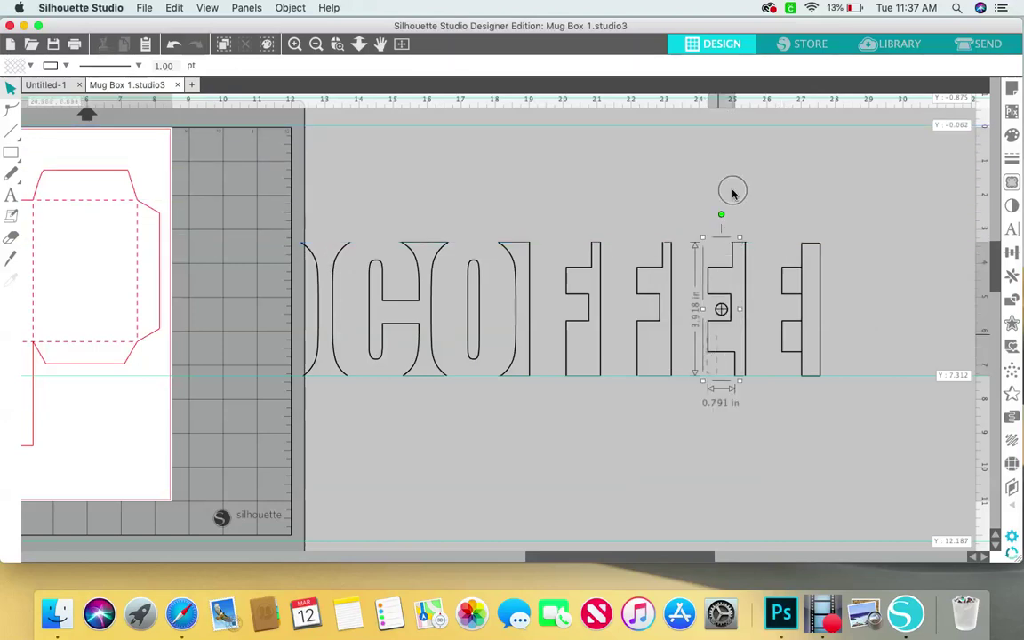
click(778, 214)
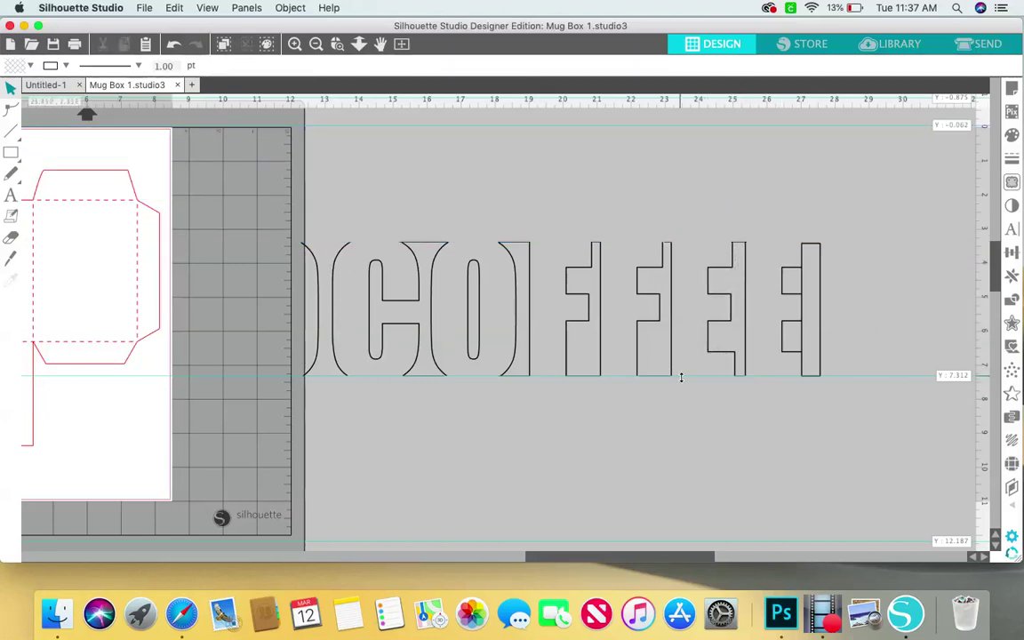
drag(681, 376, 720, 105)
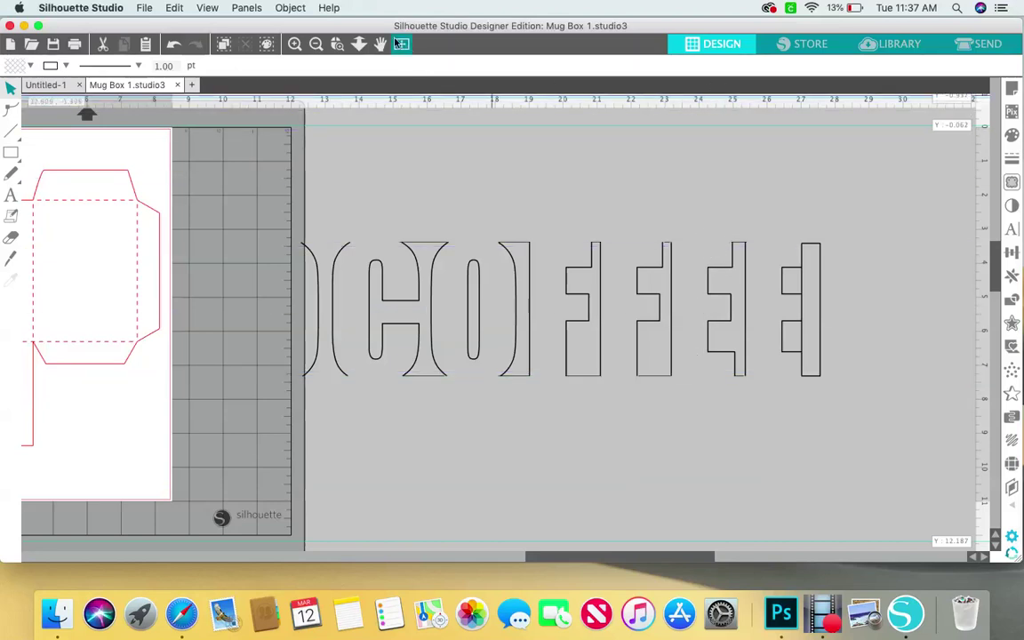
Step: Lengthen the lower line joining the C and the O to 1.312 in so it meets the O's curve
click(293, 42)
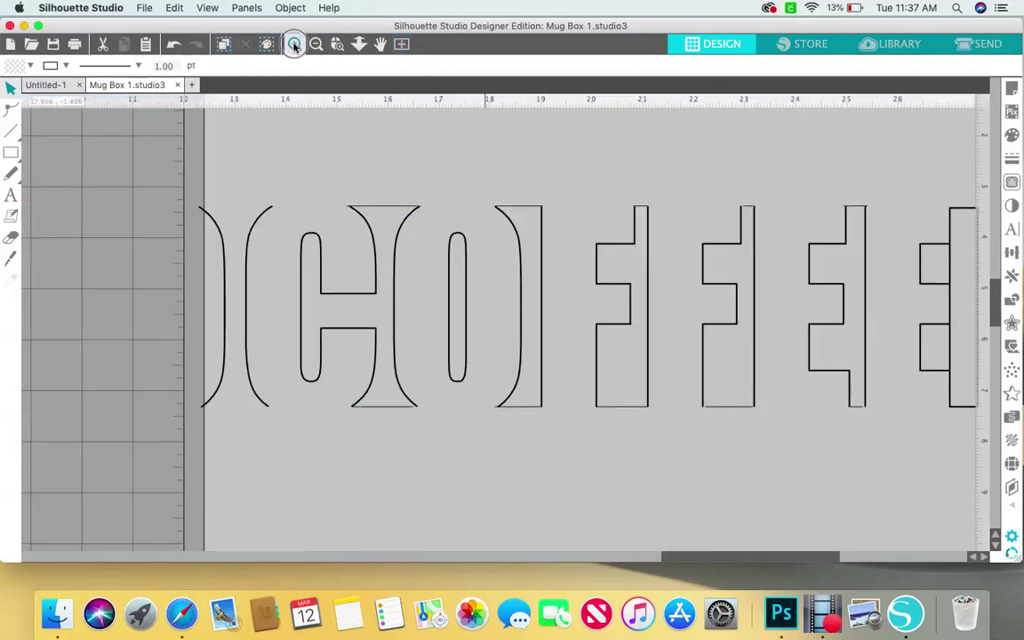
click(293, 42)
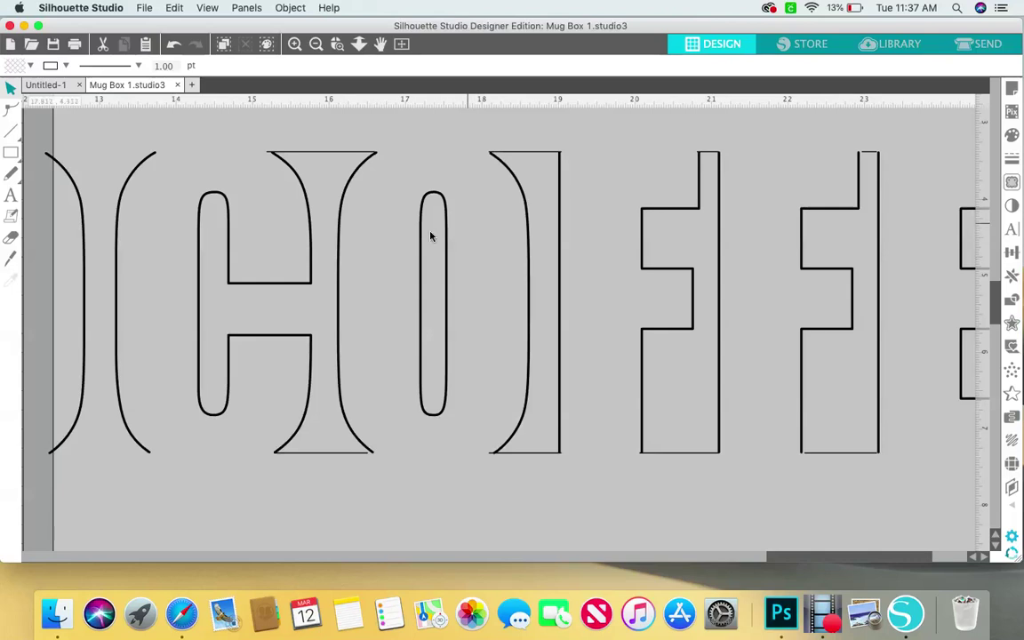
click(366, 454)
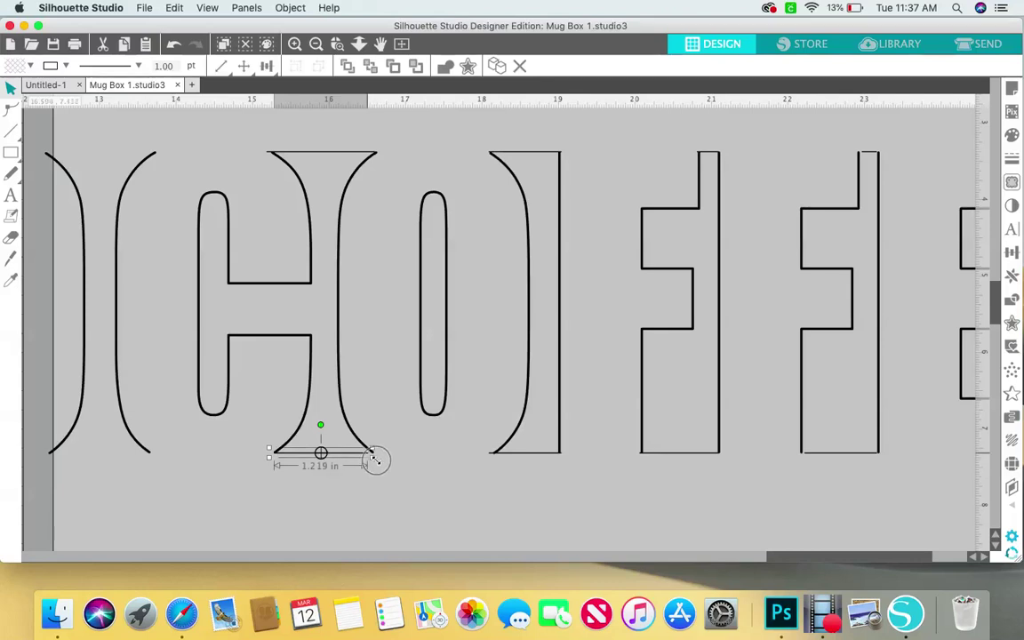
drag(374, 458, 378, 458)
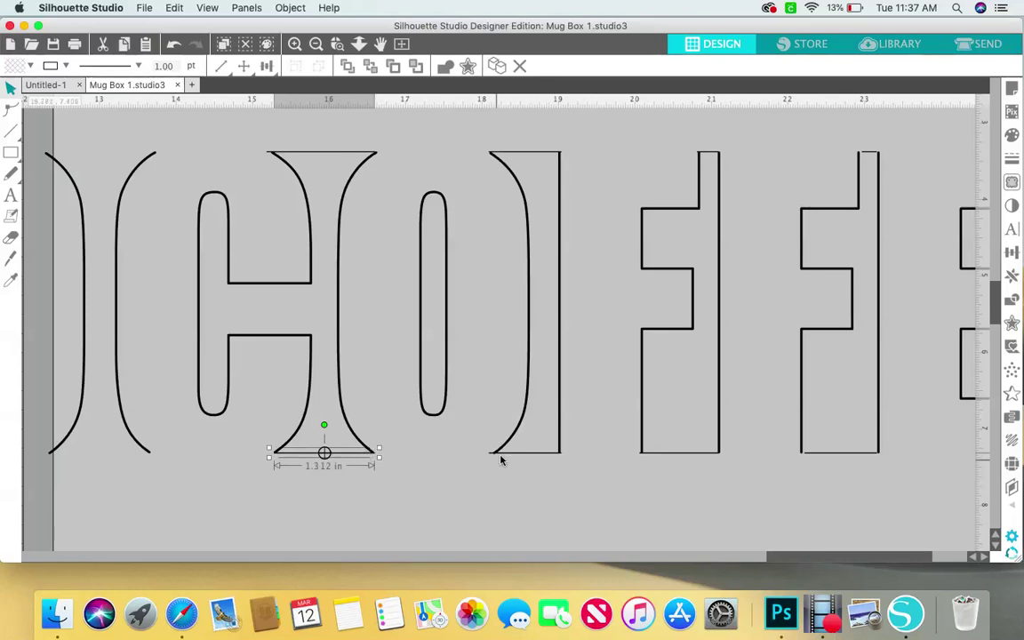
Step: Extend the second F's closing lines past its sides, the top one to 0.375 in and the bottom one to 1.125 in
click(869, 157)
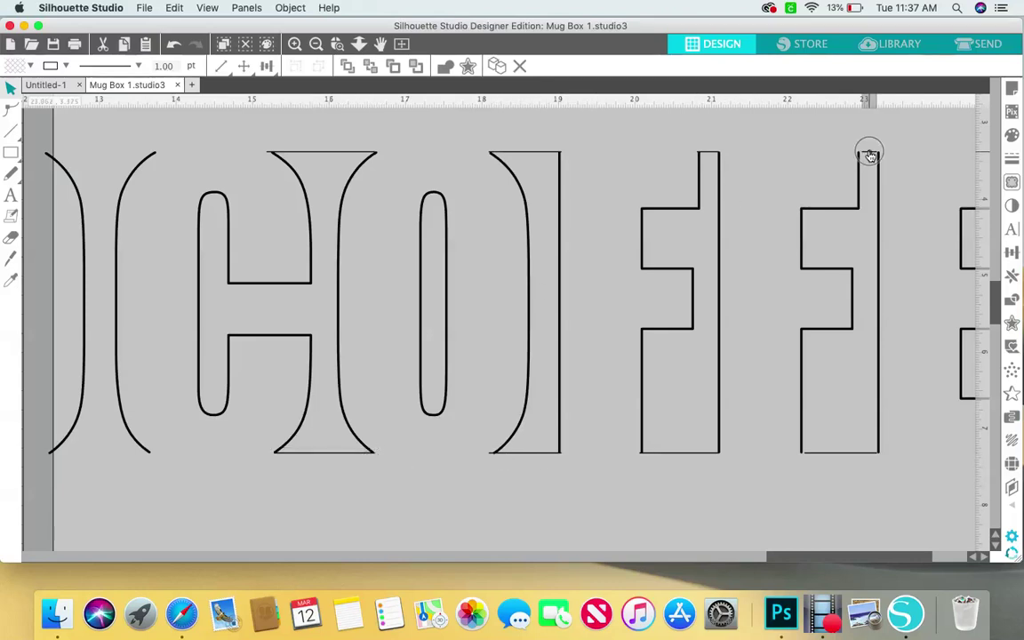
drag(867, 153, 886, 157)
click(864, 153)
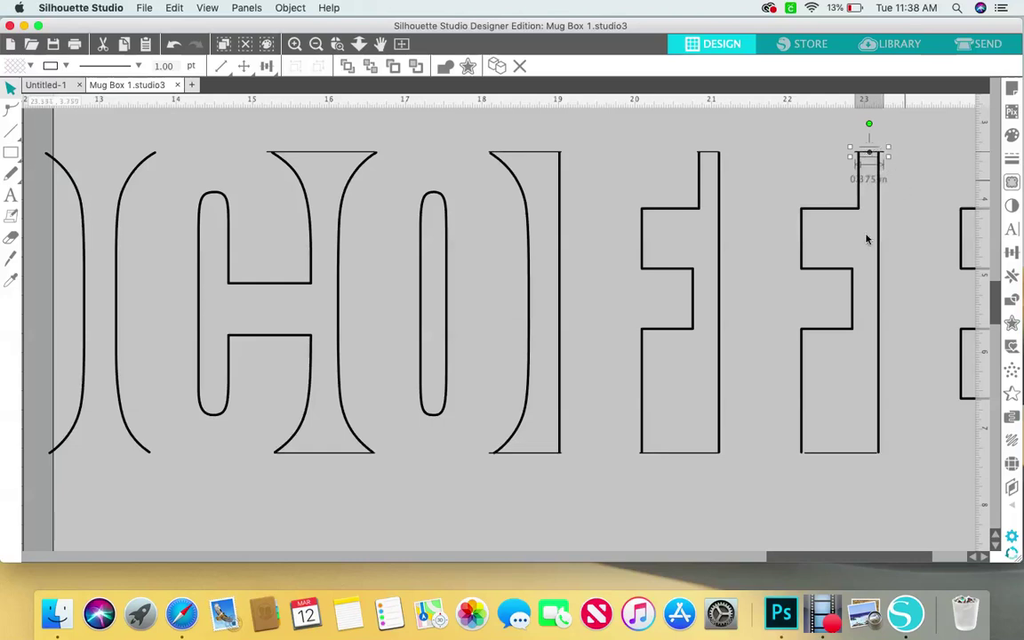
click(834, 458)
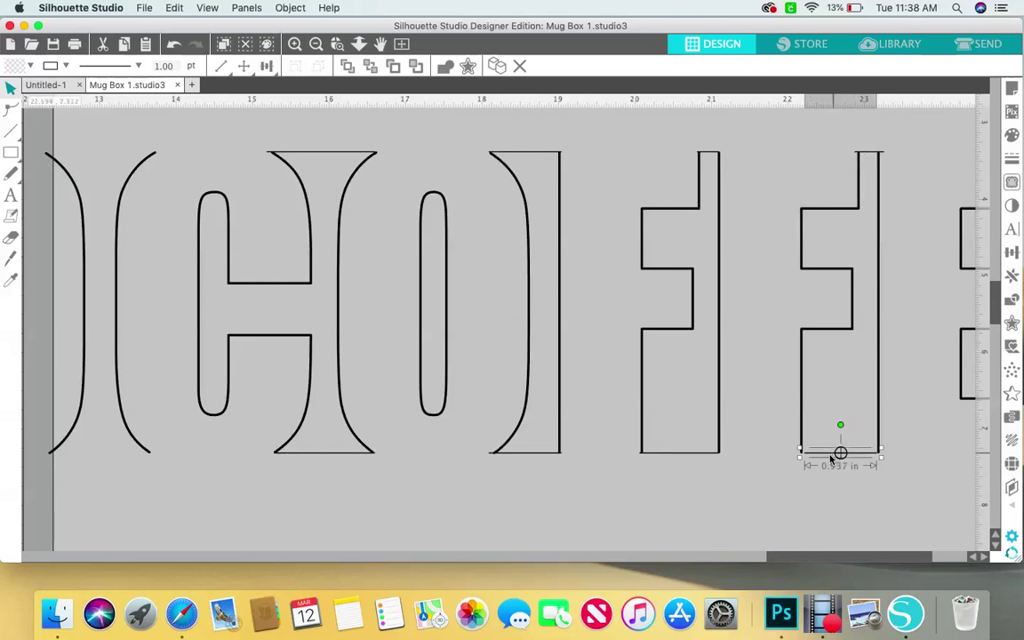
drag(798, 458, 791, 457)
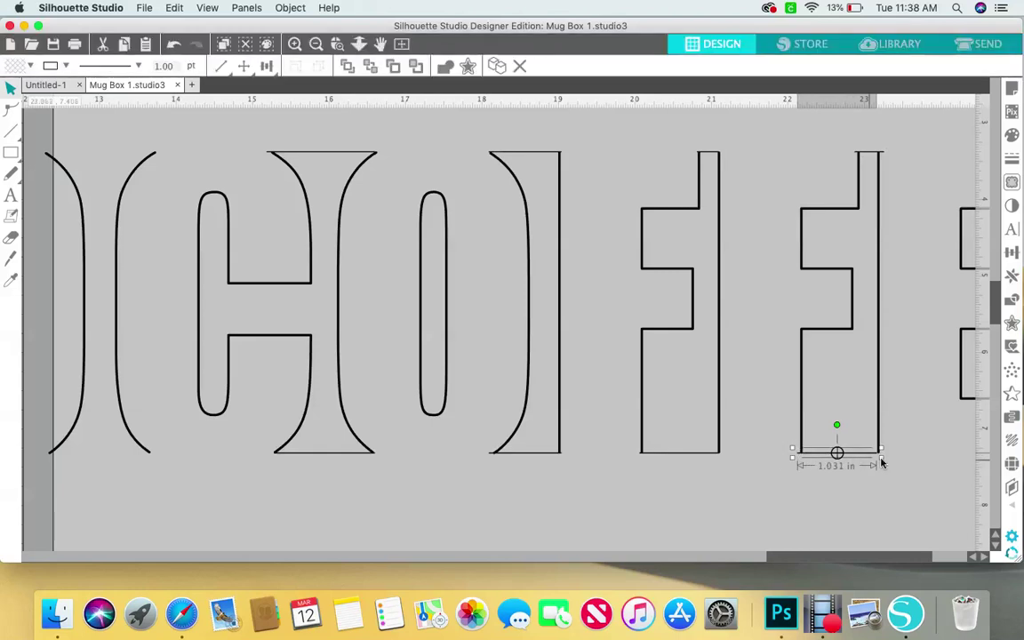
drag(880, 458, 888, 457)
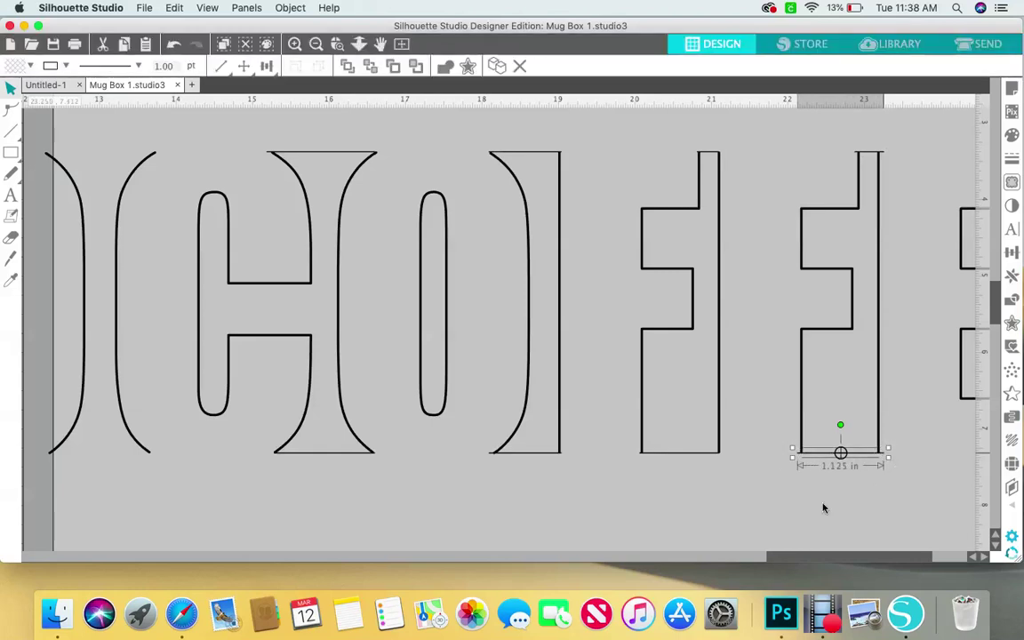
Step: Extend the short bottom line of the first E past its vertical edge
drag(786, 556, 835, 556)
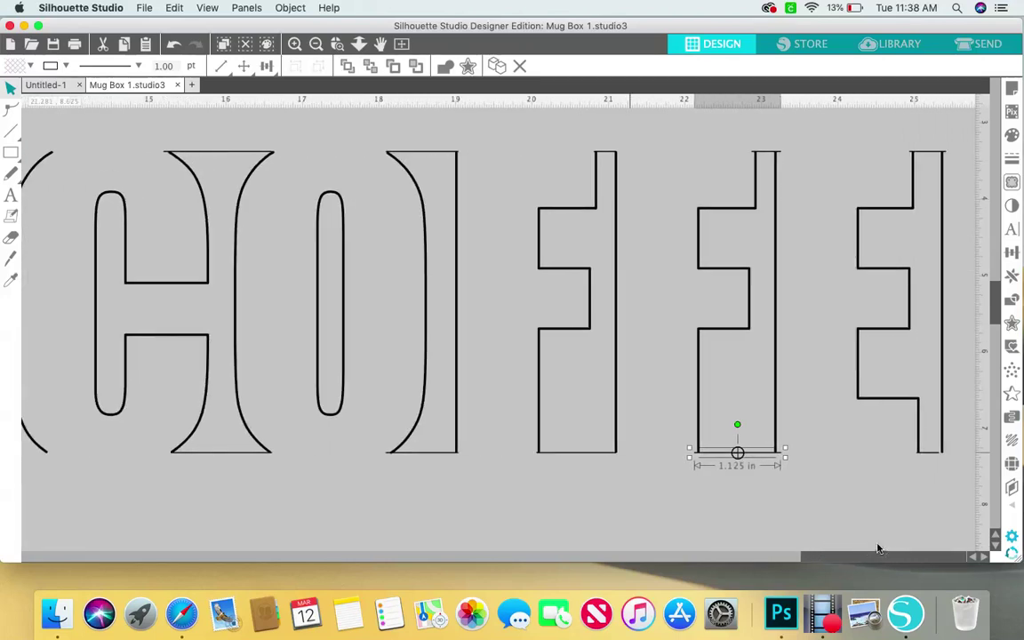
click(926, 452)
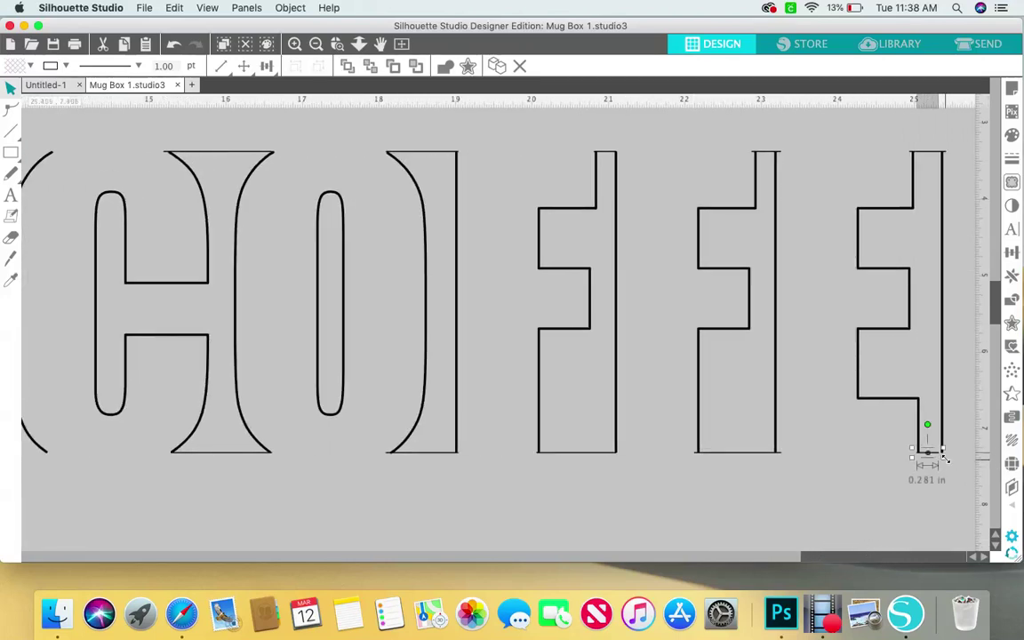
drag(941, 458, 950, 458)
click(867, 466)
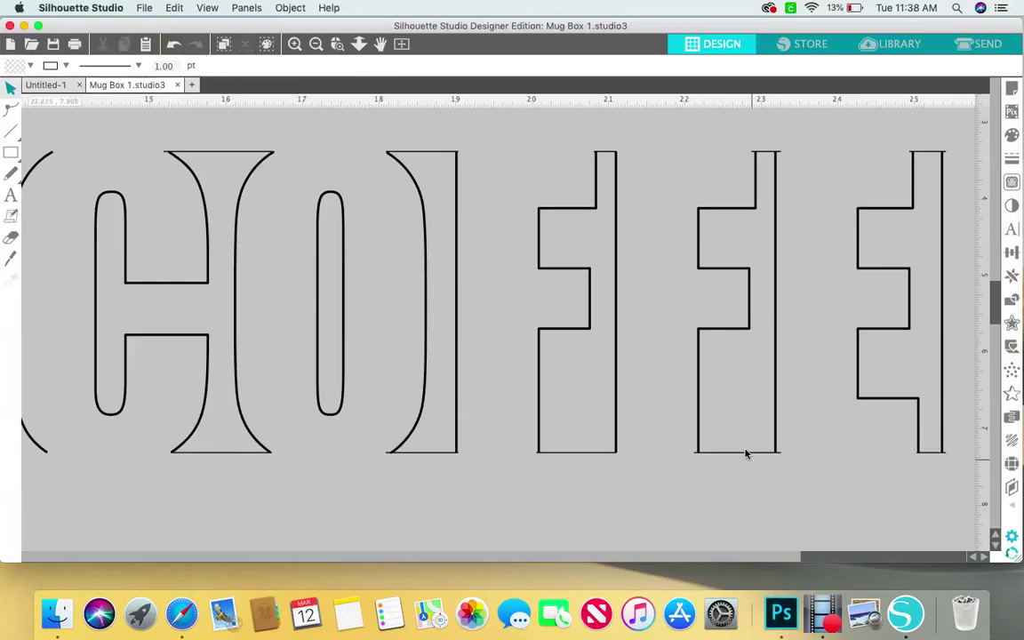
Step: Trim the overhanging ends of the joining lines with the Eraser in outline mode, sized 0.625 in
click(11, 237)
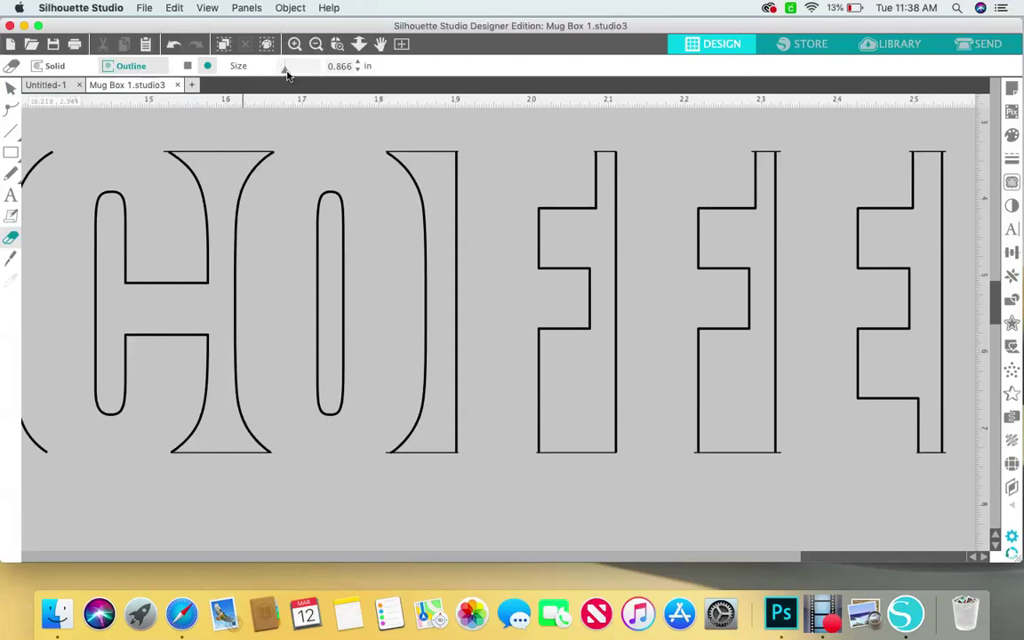
drag(284, 75, 285, 75)
drag(285, 69, 283, 73)
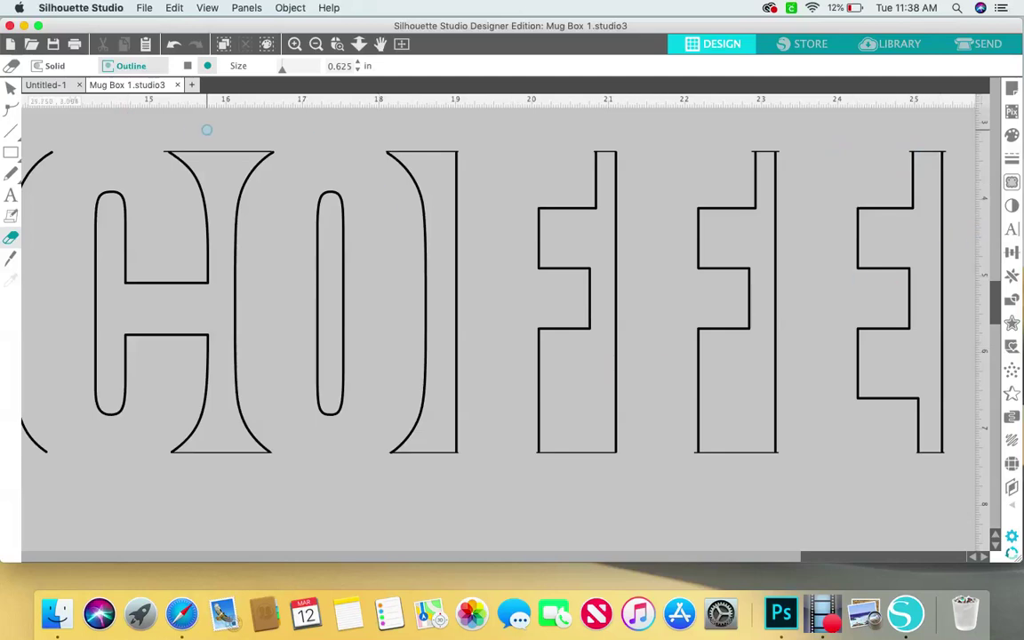
click(11, 88)
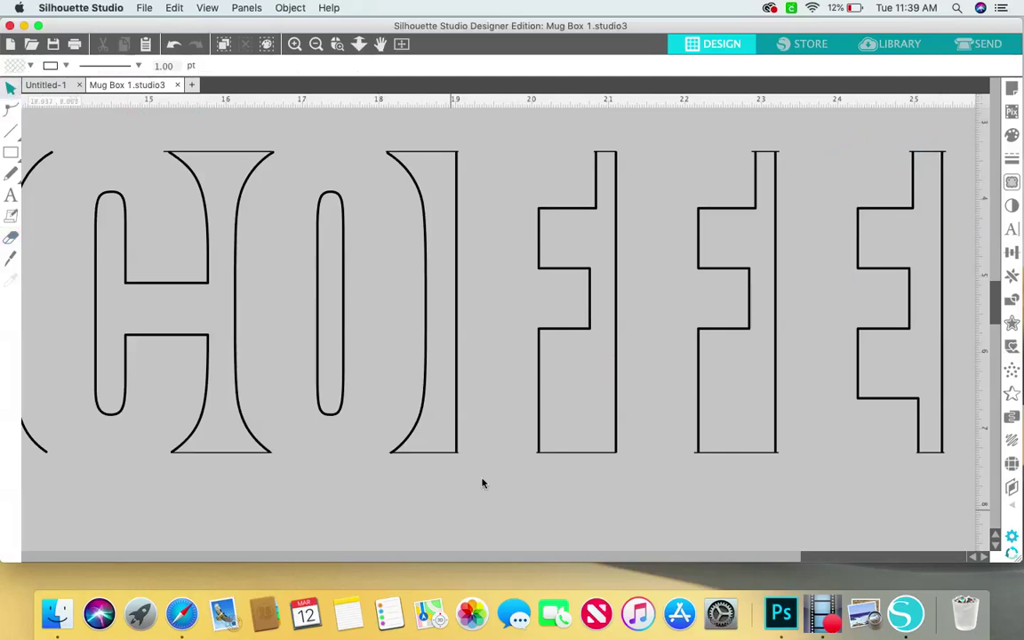
Step: Duplicate the upper line joining the C and the O, and place two copies closing the gap before the C at top and bottom
click(316, 45)
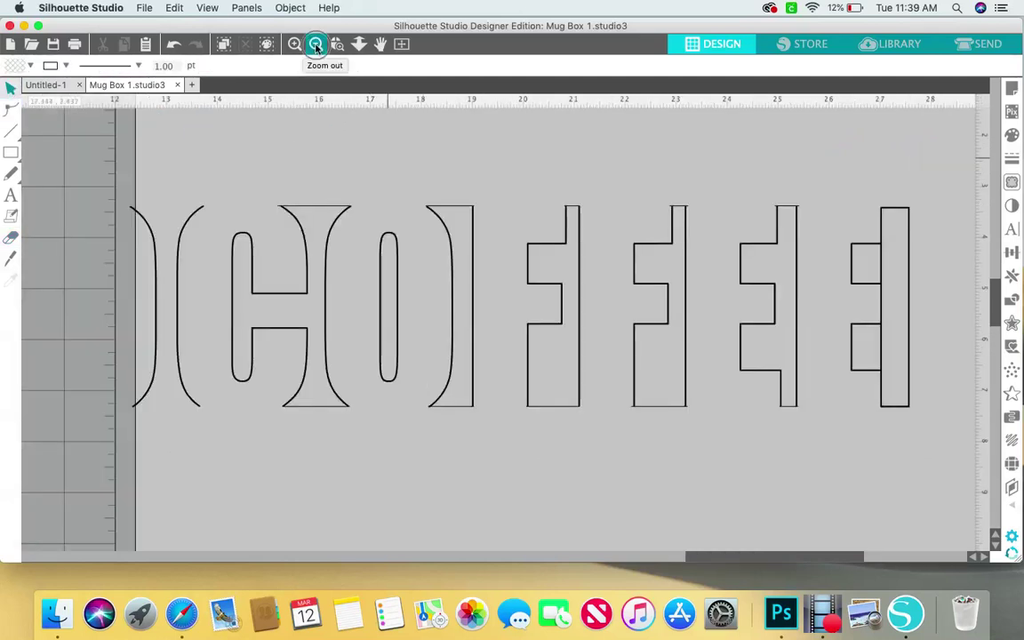
click(315, 44)
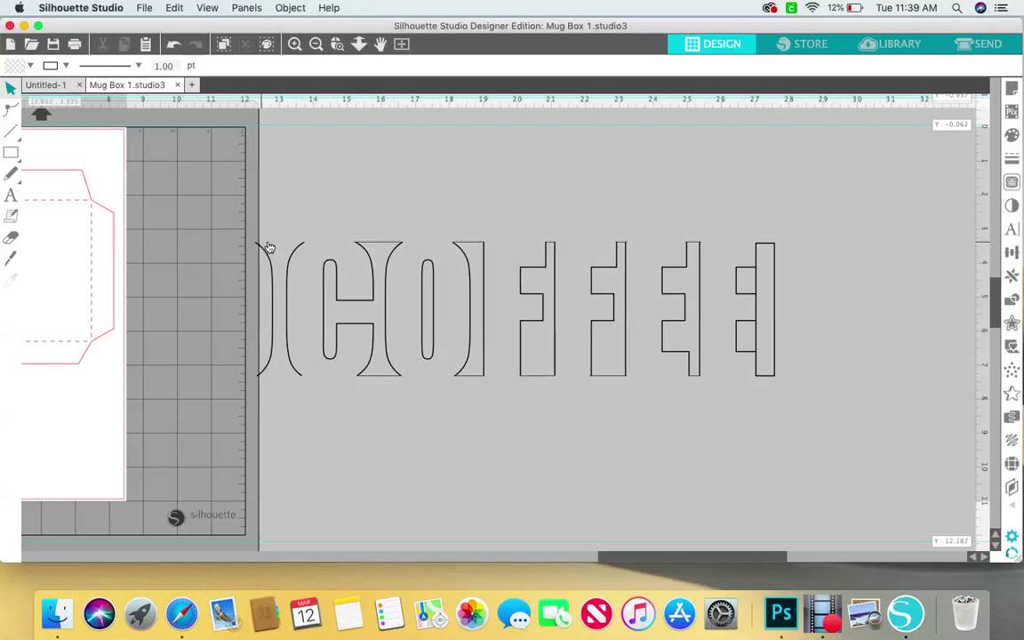
click(380, 246)
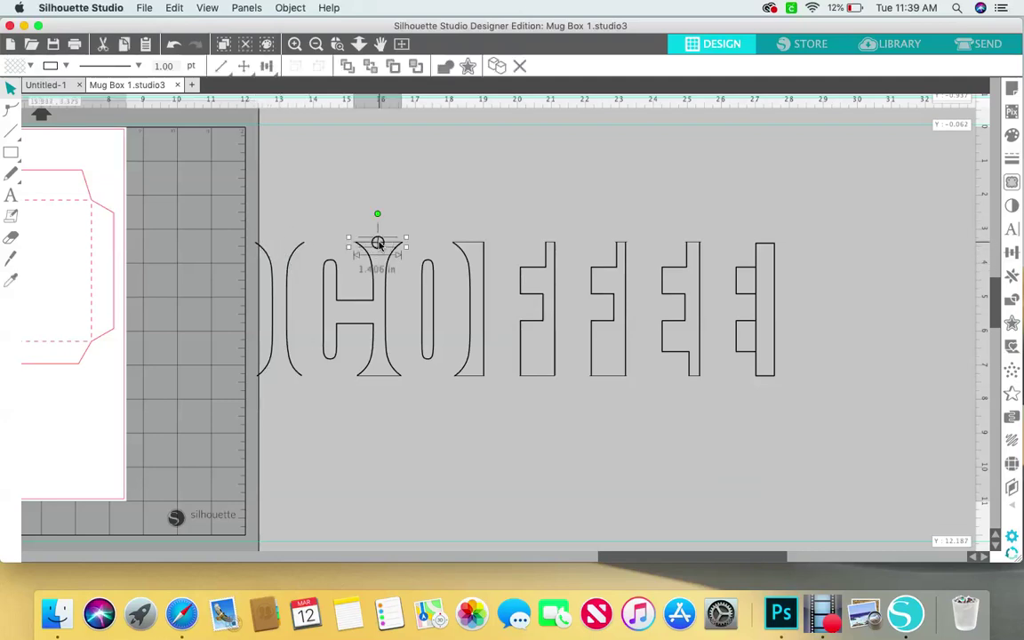
click(124, 44)
click(145, 43)
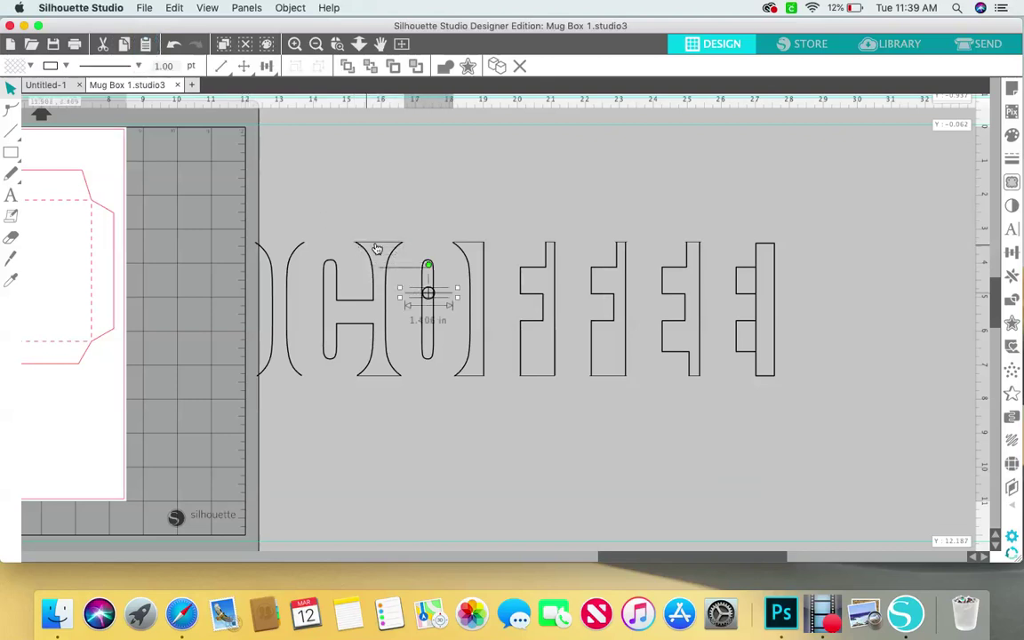
drag(427, 293, 278, 244)
click(428, 316)
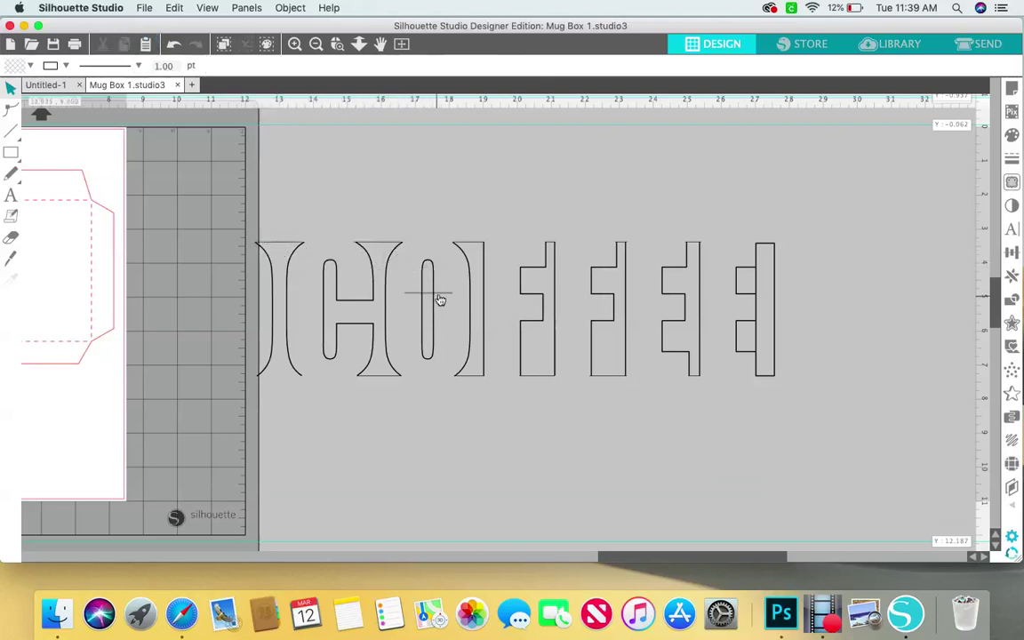
drag(424, 292, 280, 377)
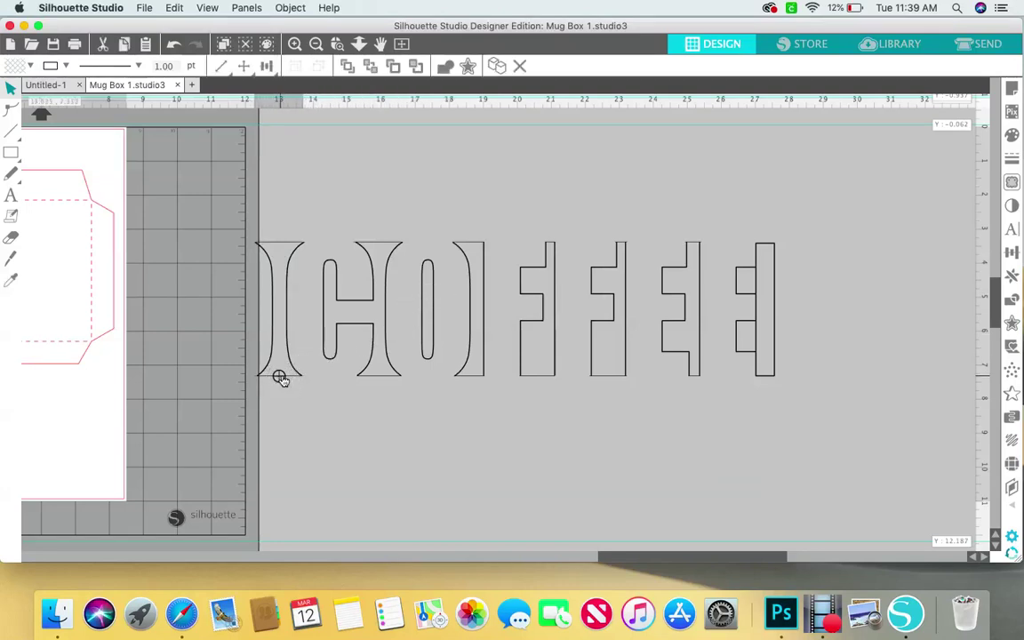
click(279, 213)
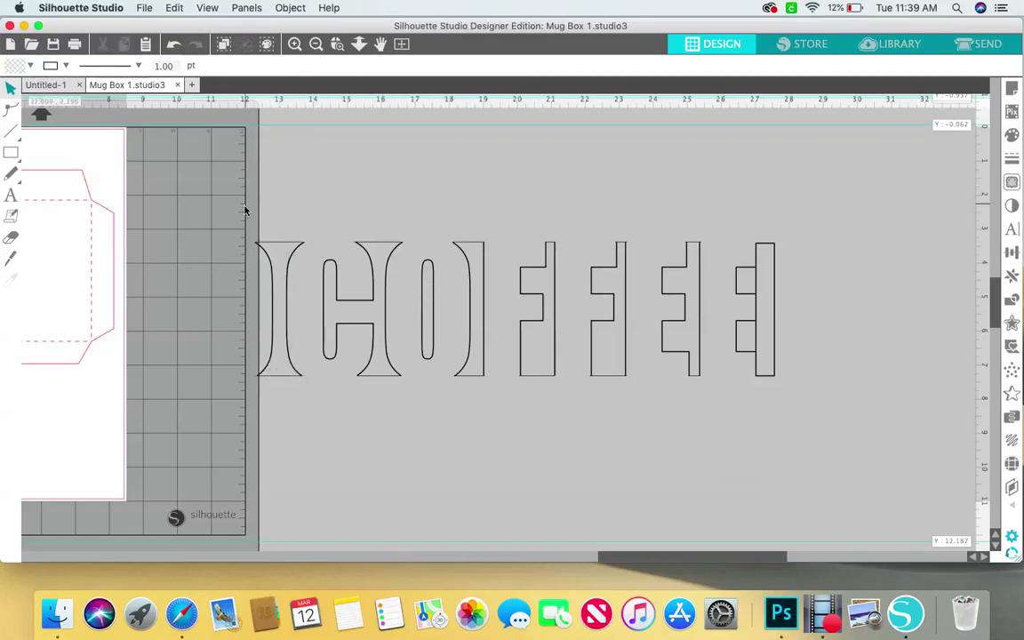
click(280, 378)
Step: Group all the large COFFEE outlines and shrink the group to about 4.993 by 1.287 in beside the cutting mat
drag(208, 214, 852, 404)
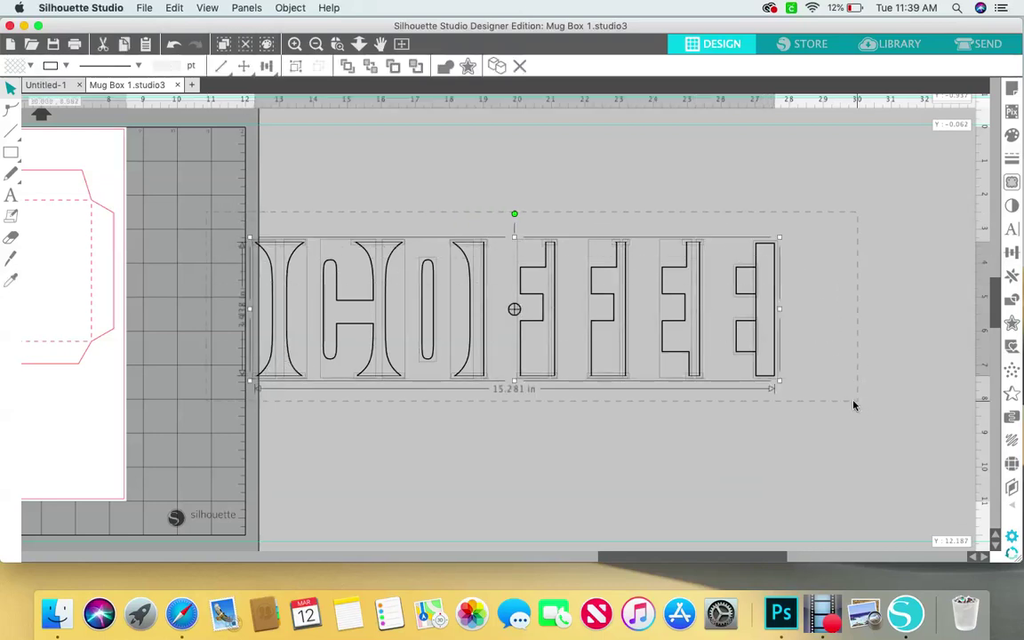
click(296, 66)
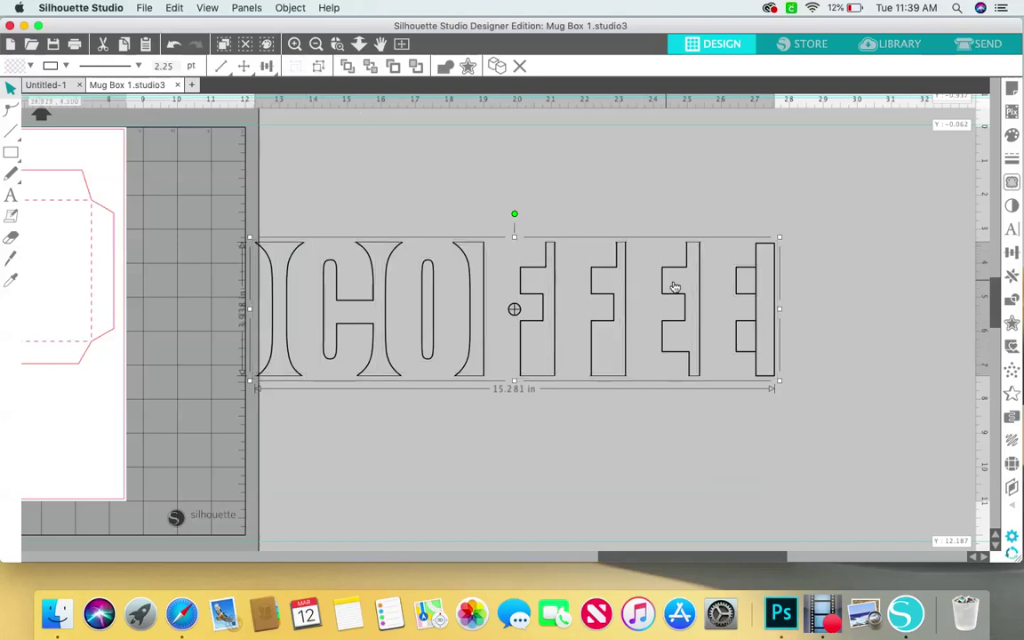
drag(679, 267, 641, 254)
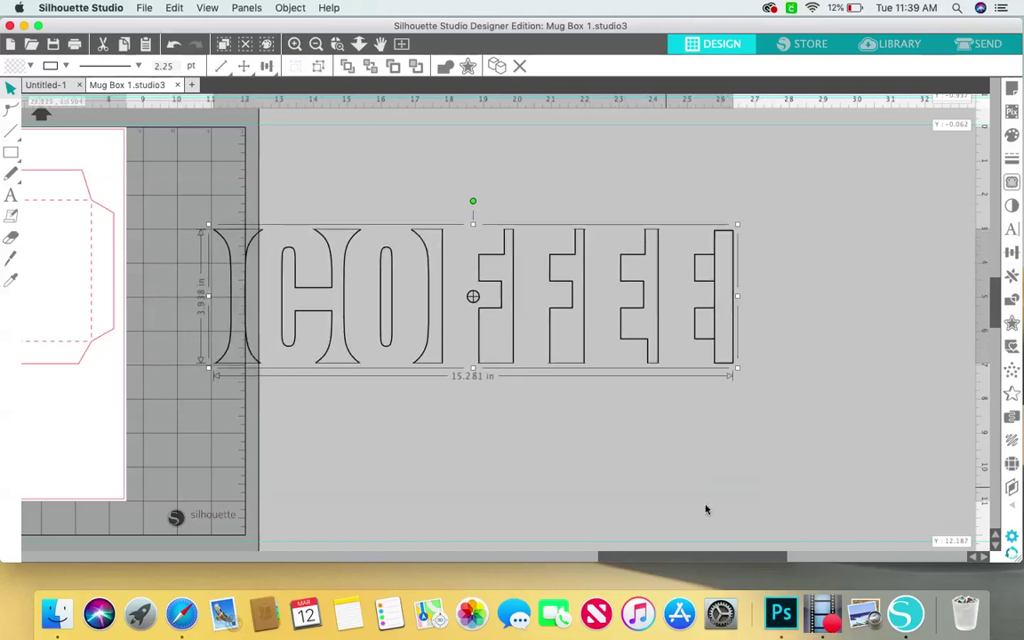
drag(708, 555, 617, 557)
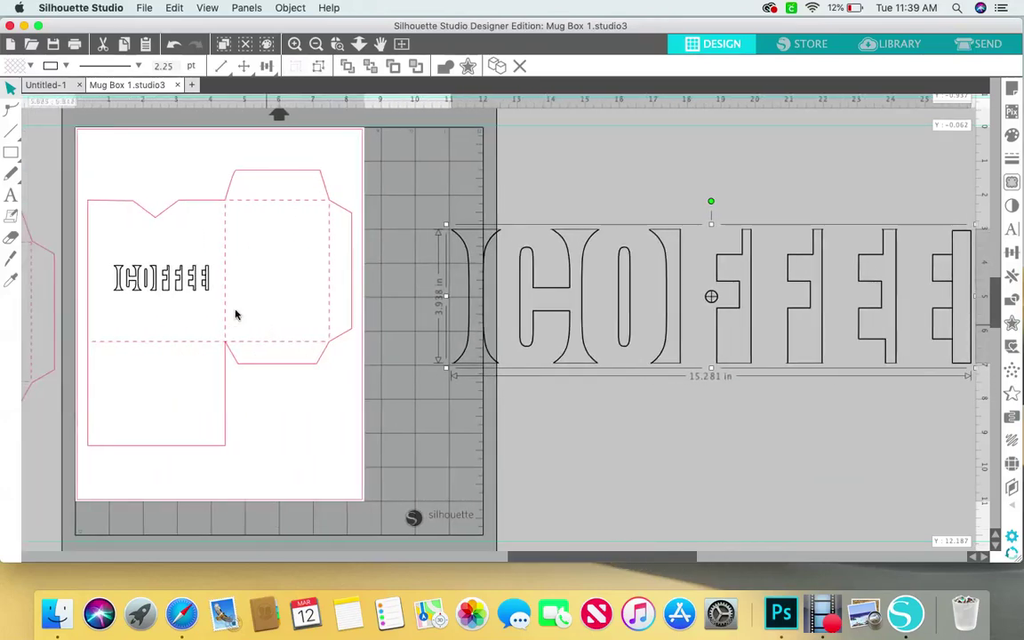
click(537, 263)
mouse_move(537, 263)
mouse_down()
mouse_move(792, 301)
mouse_move(805, 320)
mouse_move(743, 340)
mouse_move(638, 234)
mouse_move(622, 284)
mouse_move(679, 272)
mouse_move(650, 285)
mouse_up()
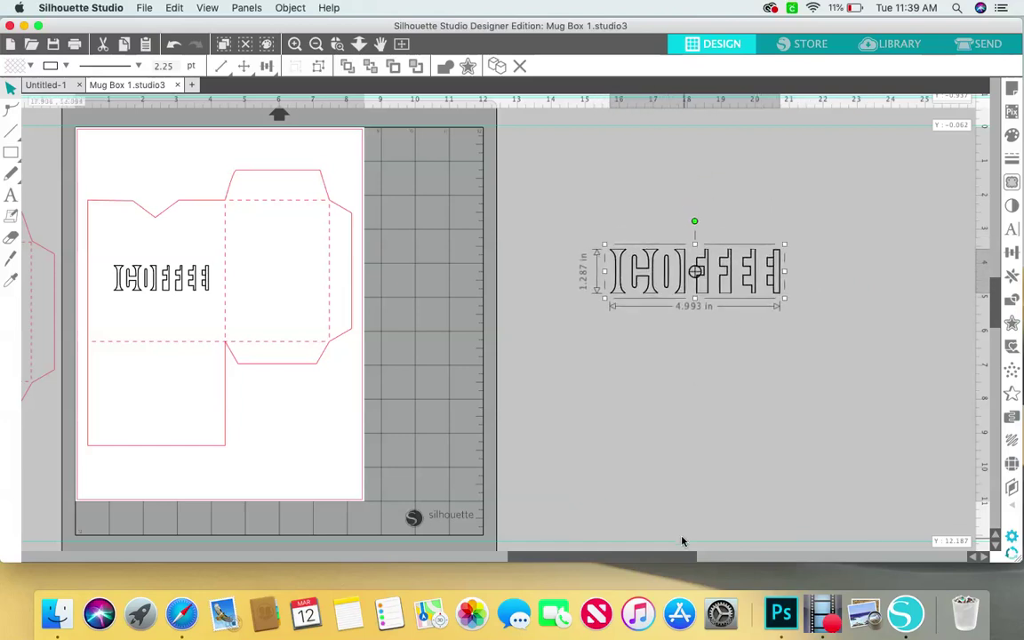
Step: Move the small COFFEE above the box front and overlap the other box piece's side flap with the front panel, aligning their fold lines
drag(675, 561, 628, 557)
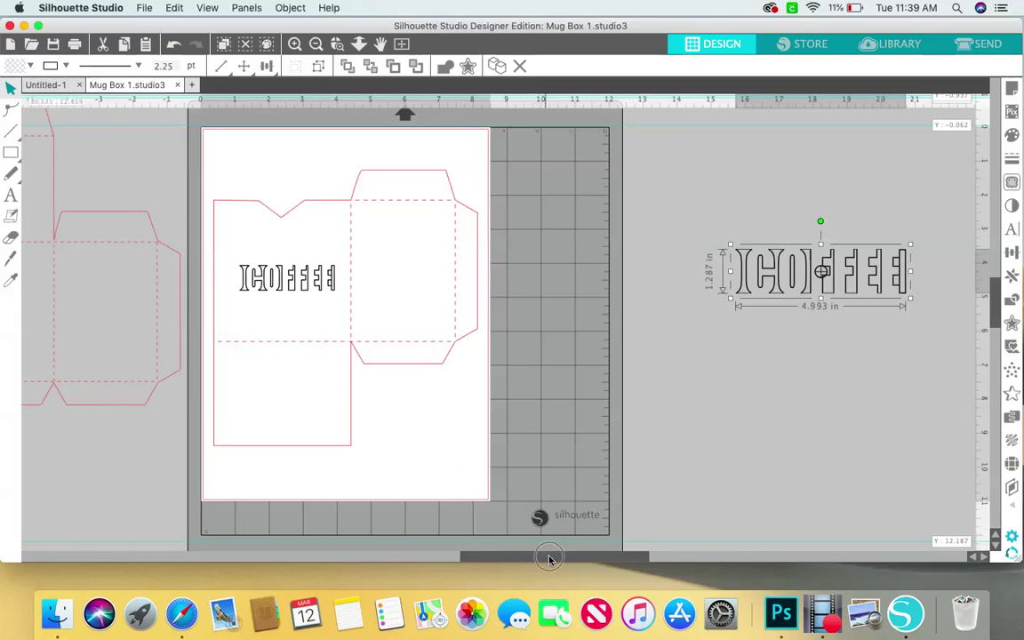
drag(548, 558, 488, 557)
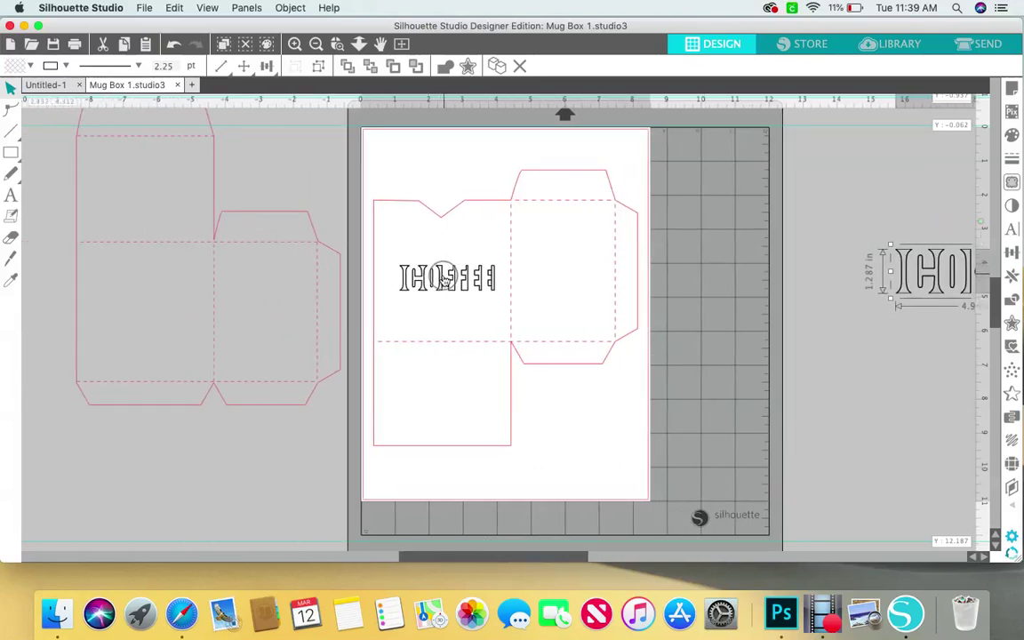
drag(442, 277, 492, 139)
click(343, 240)
drag(319, 249, 377, 207)
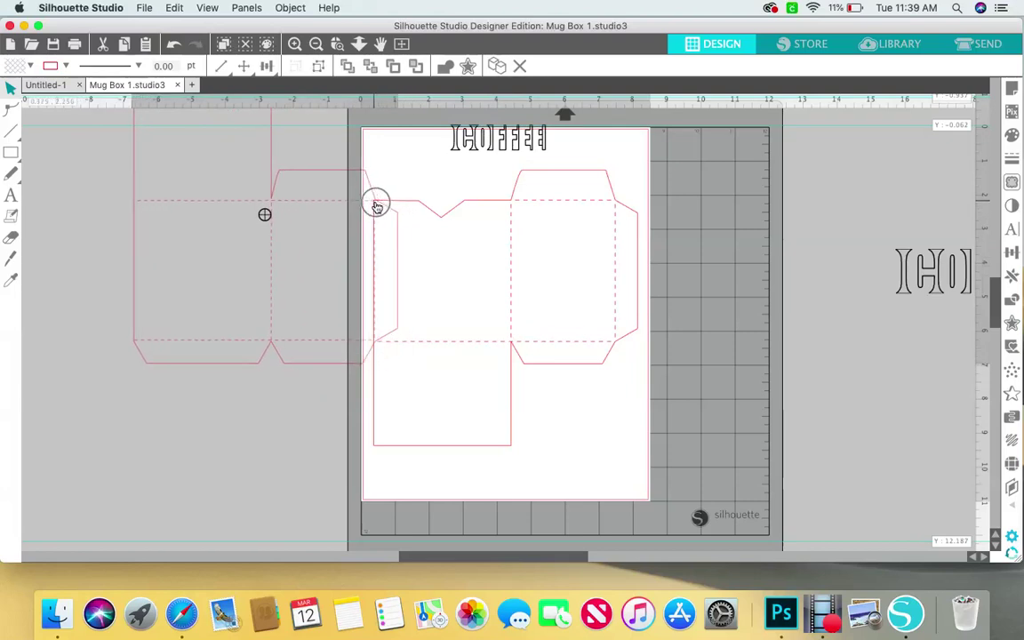
click(189, 176)
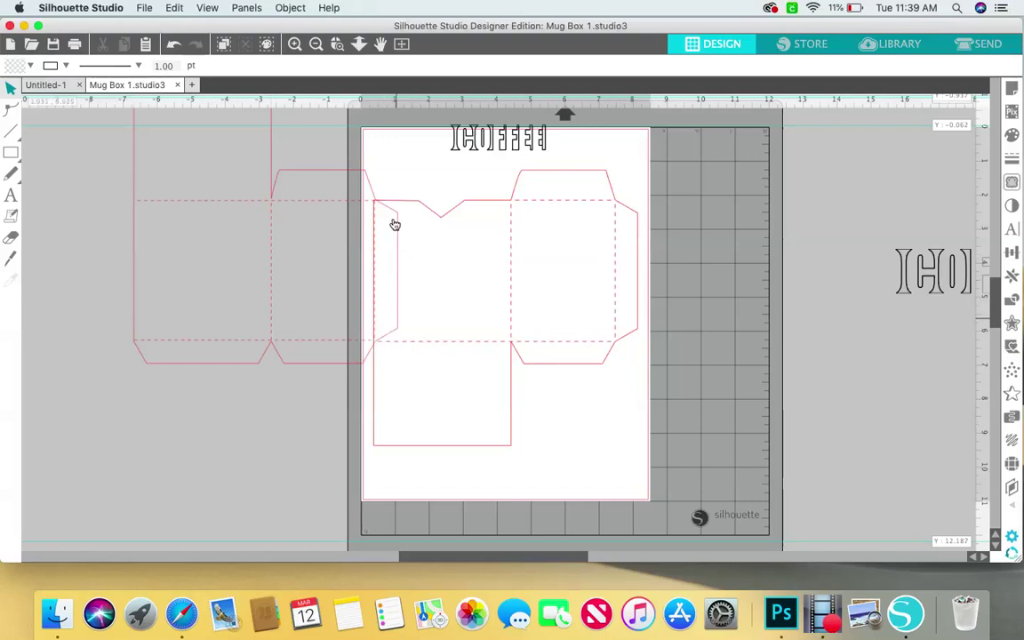
Step: Place the small COFFEE on the front panel clear of the overlapping flap, and move the other box piece back off the page
drag(471, 142, 465, 281)
click(384, 149)
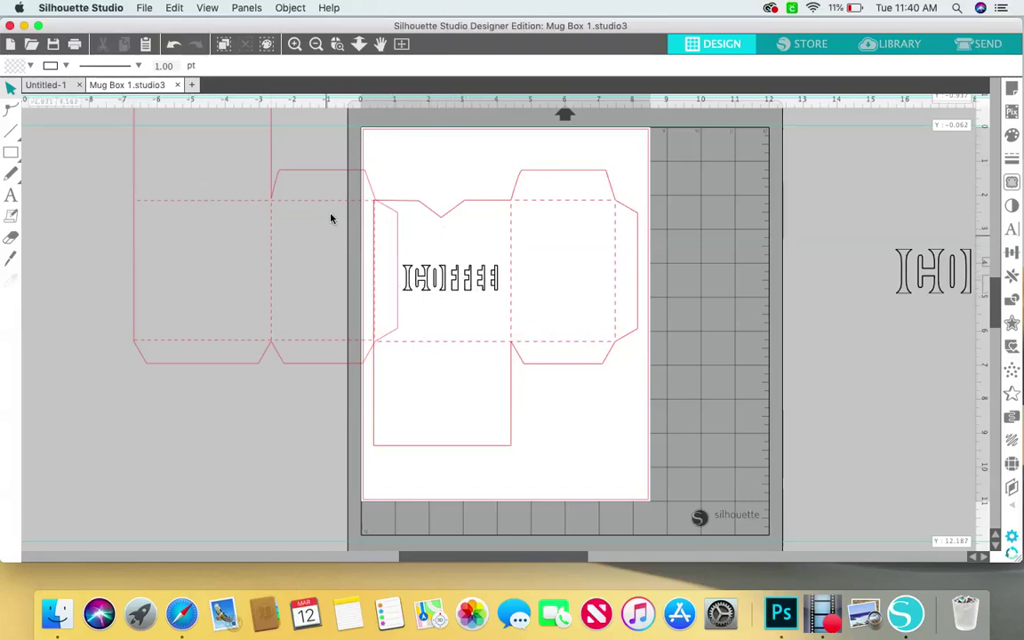
drag(338, 204, 255, 267)
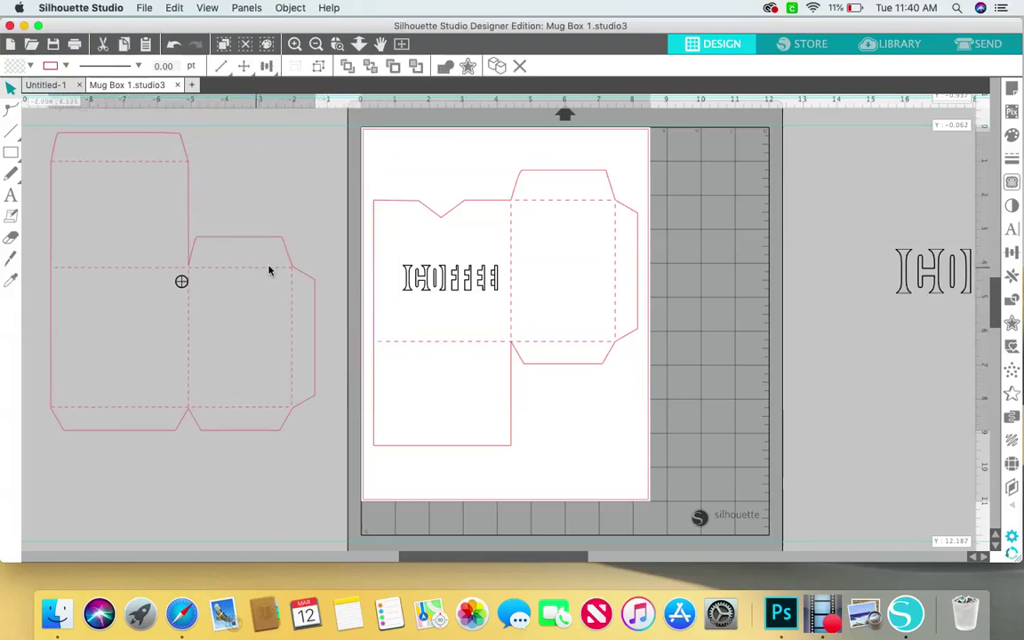
drag(967, 284, 956, 324)
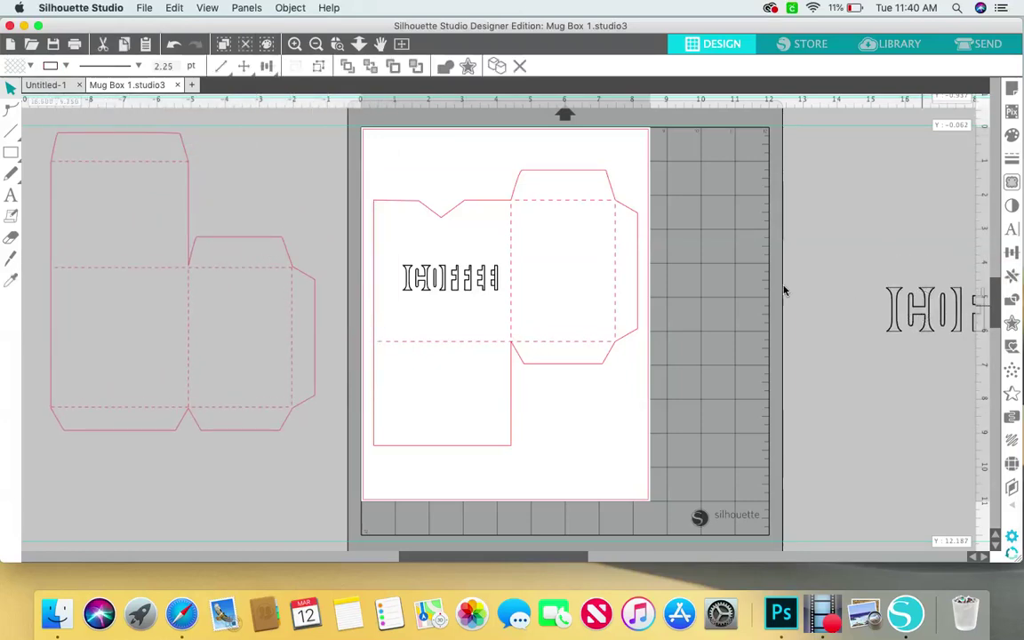
mouse_move(282, 243)
mouse_down()
mouse_move(306, 238)
mouse_move(299, 245)
mouse_up()
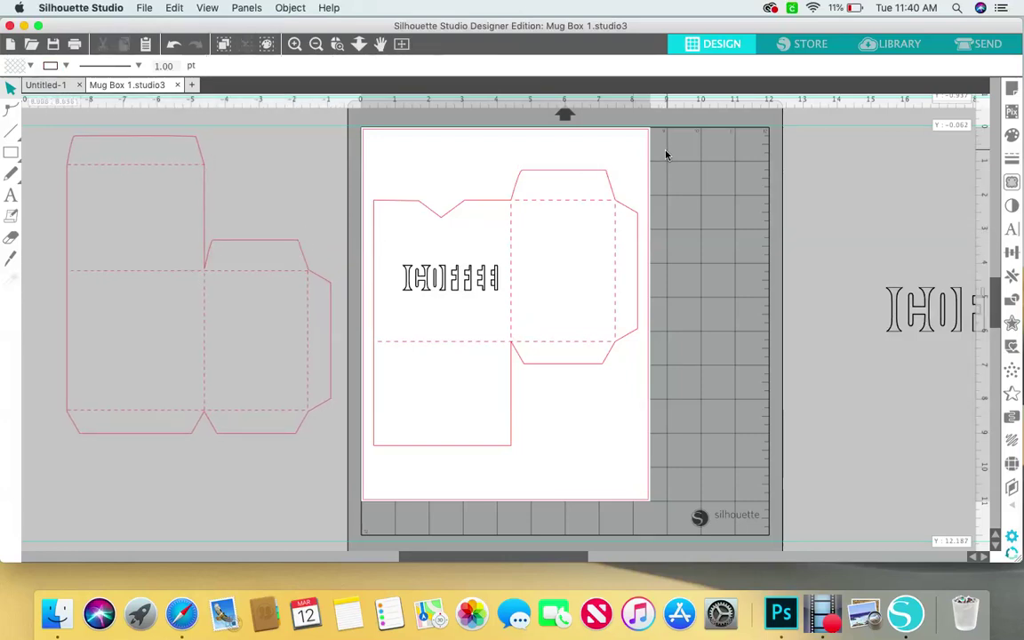